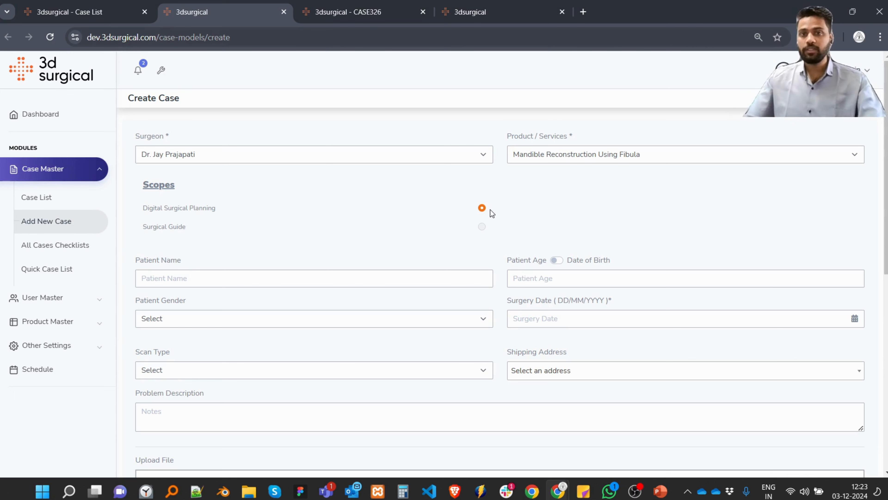
Review the new case form, from the surgeon, product and scope fields through patient details and file upload to case preferences.
scroll(523, 201, "down", 2)
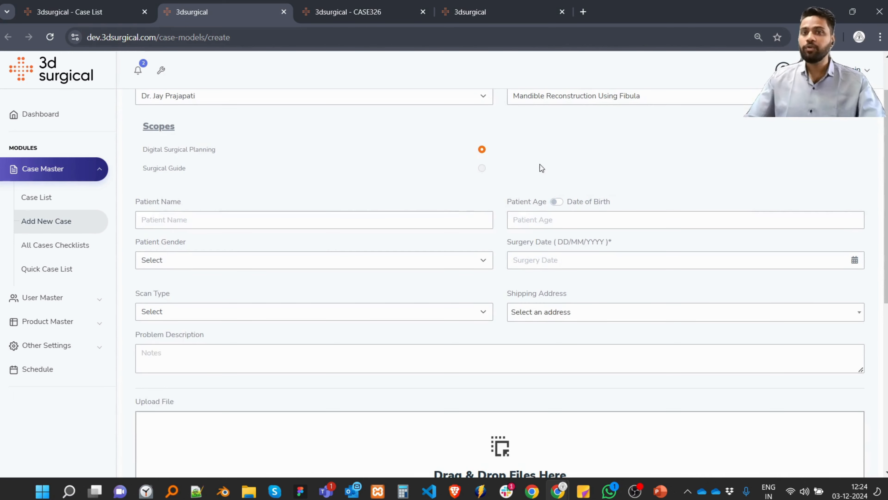
scroll(540, 163, "up", 1)
scroll(549, 129, "up", 1)
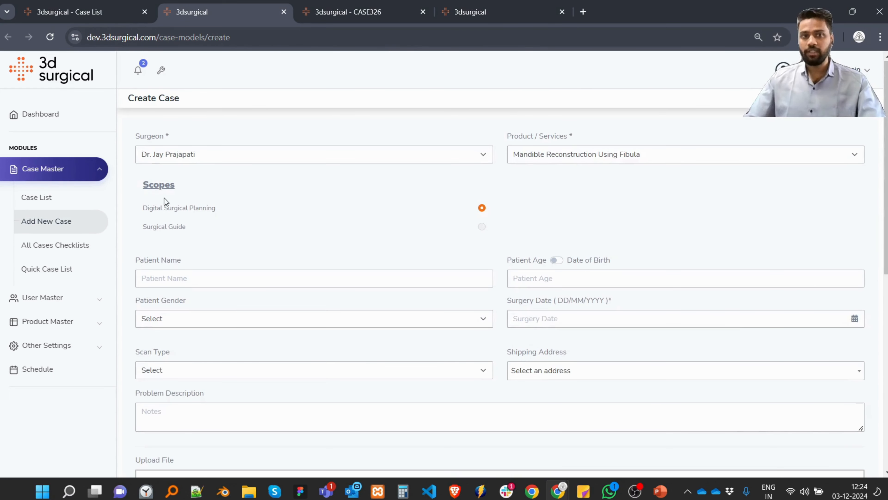
scroll(419, 252, "down", 3)
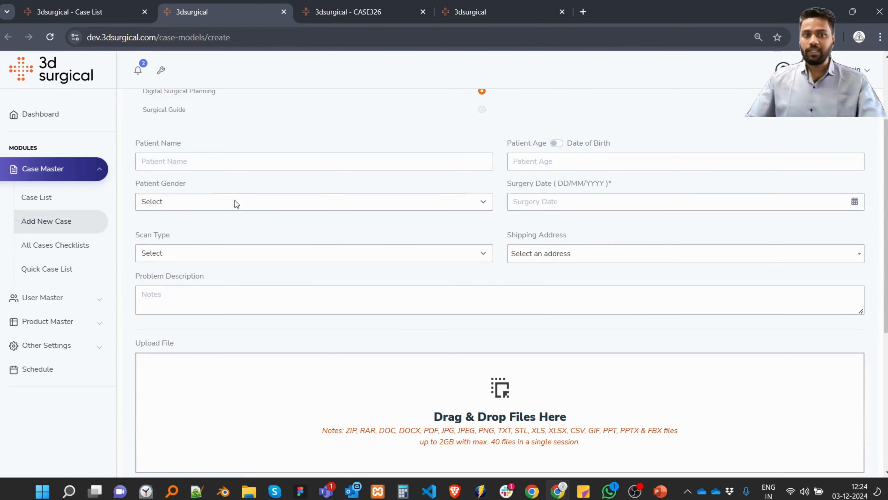
scroll(389, 261, "down", 3)
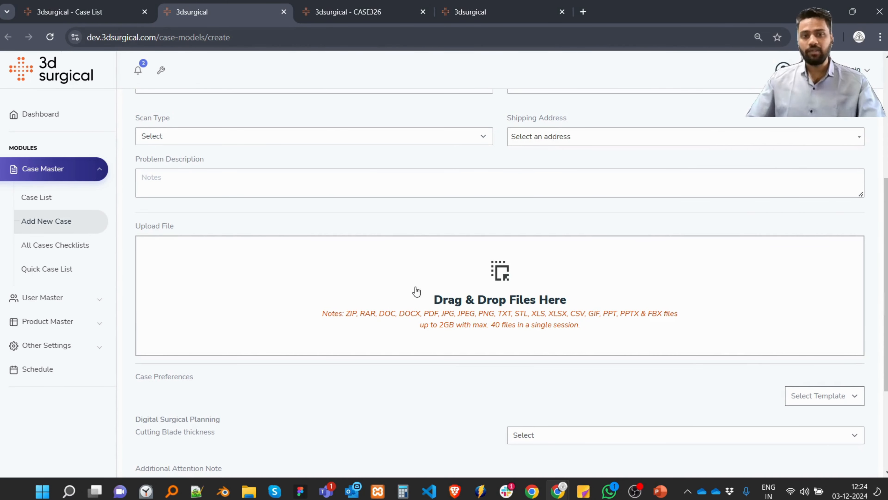
scroll(402, 301, "down", 2)
scroll(275, 376, "down", 3)
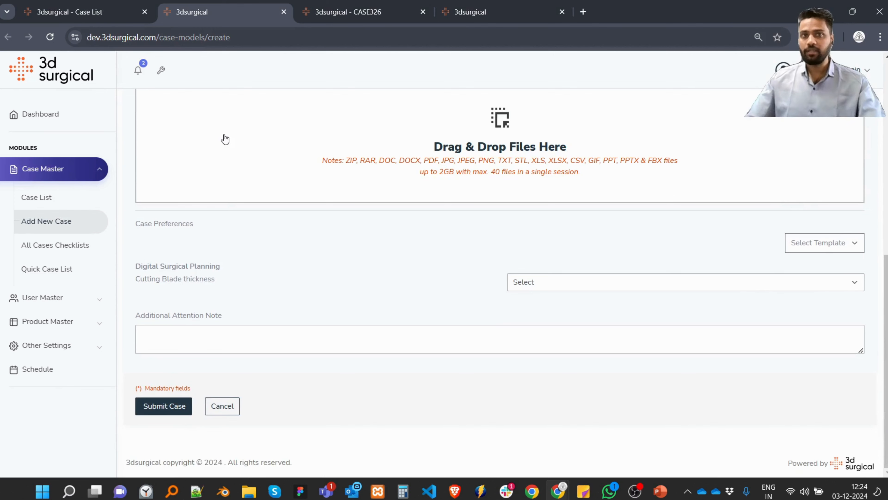
left_click(371, 4)
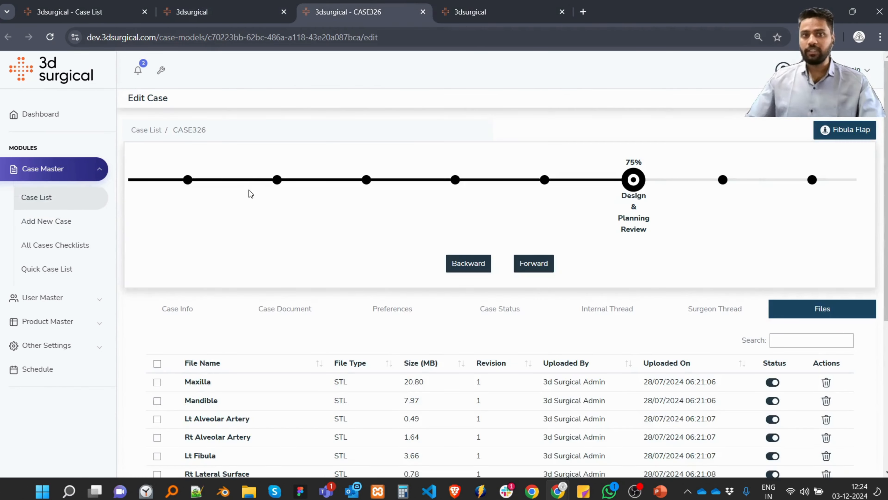
left_click(190, 309)
scroll(349, 220, "down", 6)
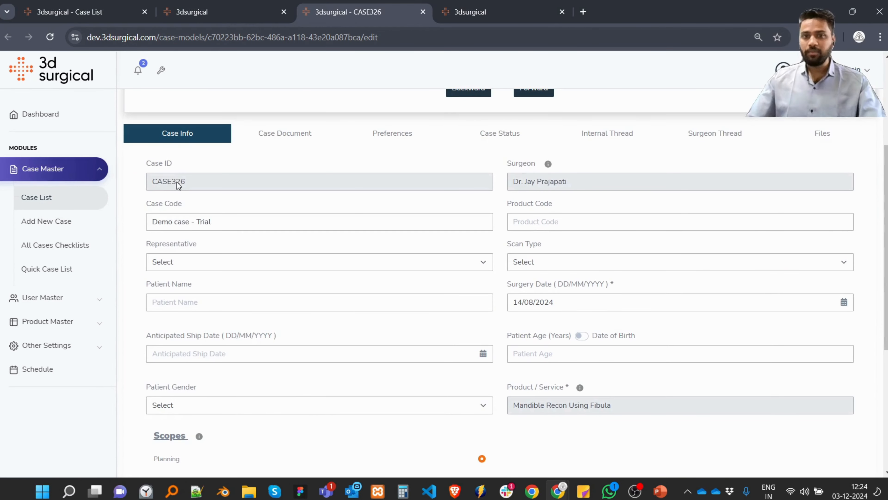
scroll(180, 185, "down", 3)
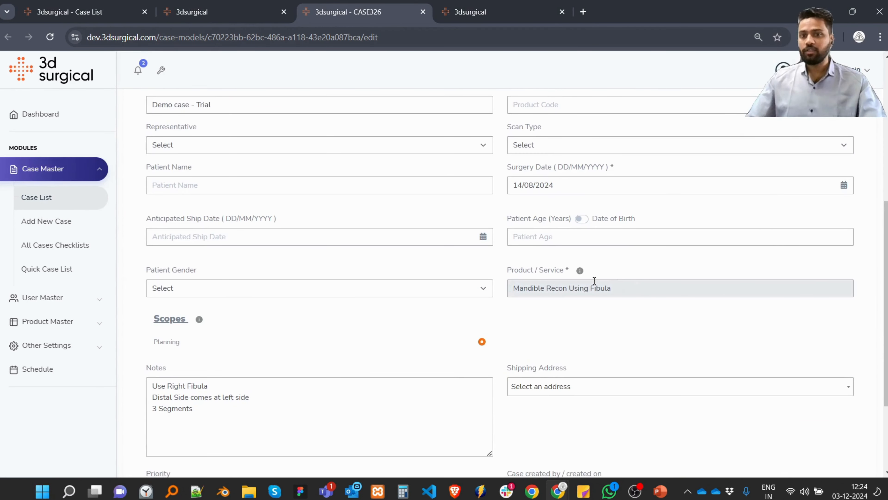
left_click_drag(613, 284, 509, 281)
scroll(306, 331, "down", 3)
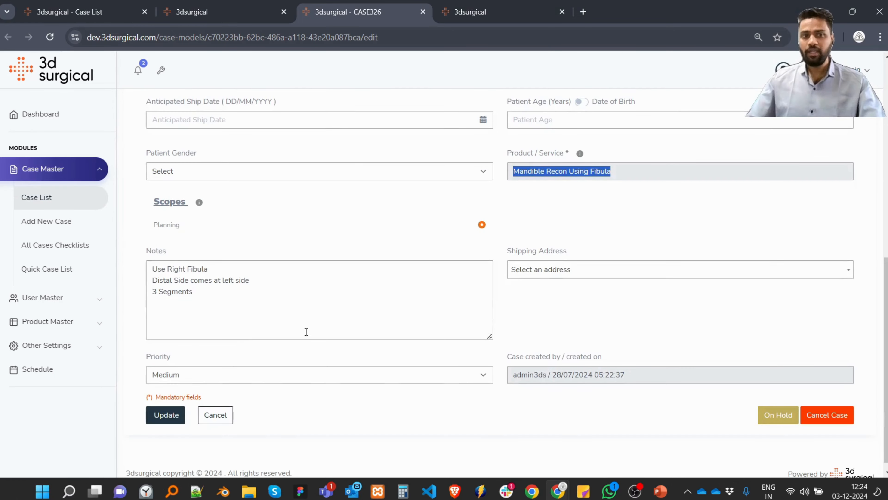
left_click_drag(204, 293, 152, 269)
left_click(614, 316)
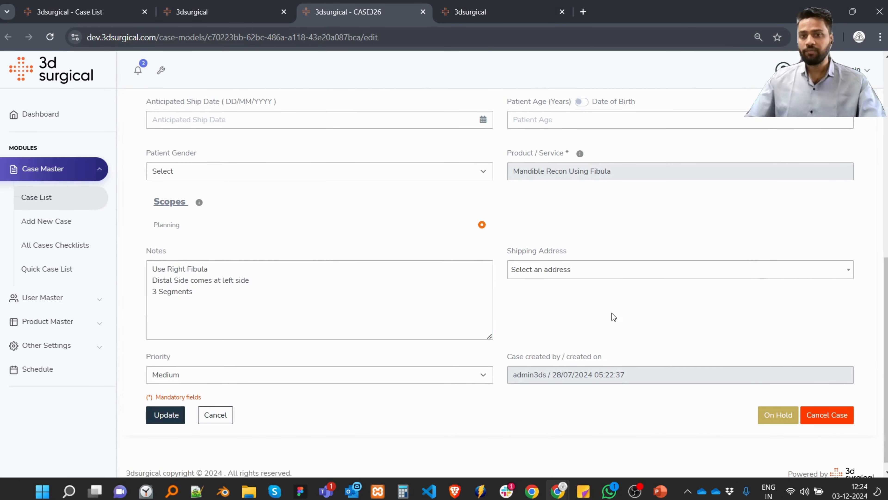
View the uploaded scan files among the case documents of CASE326.
scroll(306, 329, "up", 9)
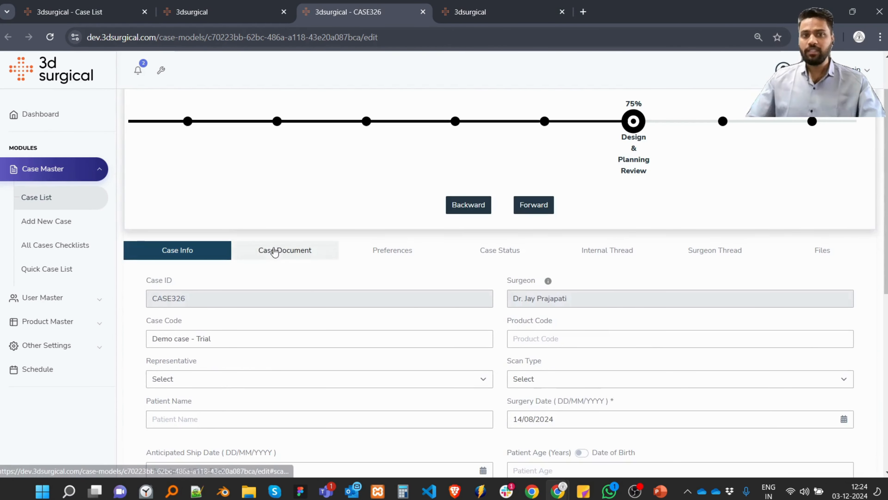
left_click(275, 250)
scroll(335, 285, "down", 2)
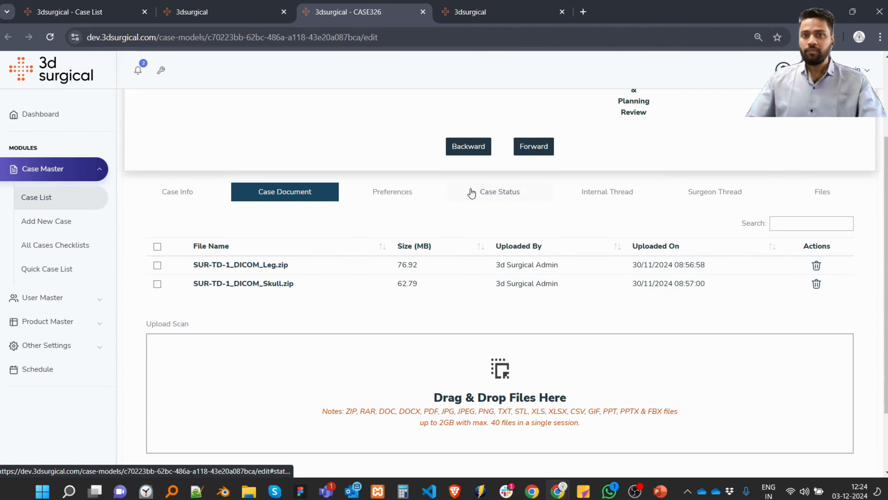
Review the Segmentation and Segmentation Review stages in the case status, and show the case's files.
left_click(485, 197)
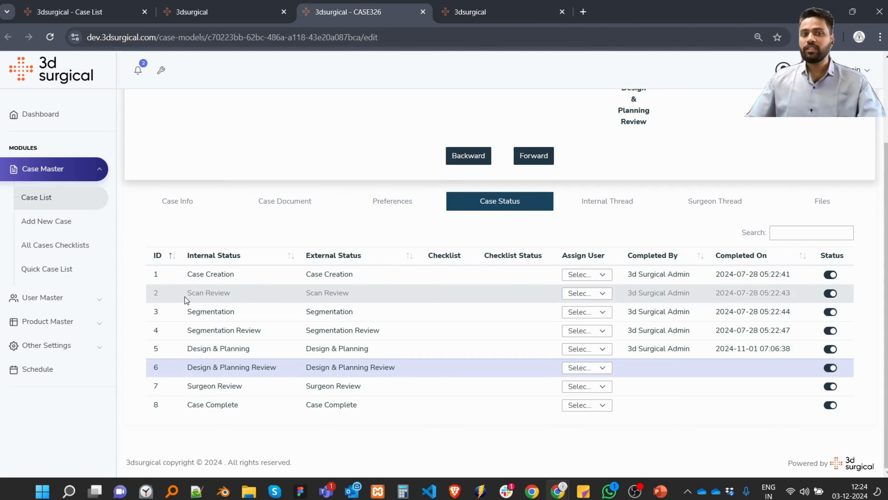
left_click_drag(188, 313, 237, 311)
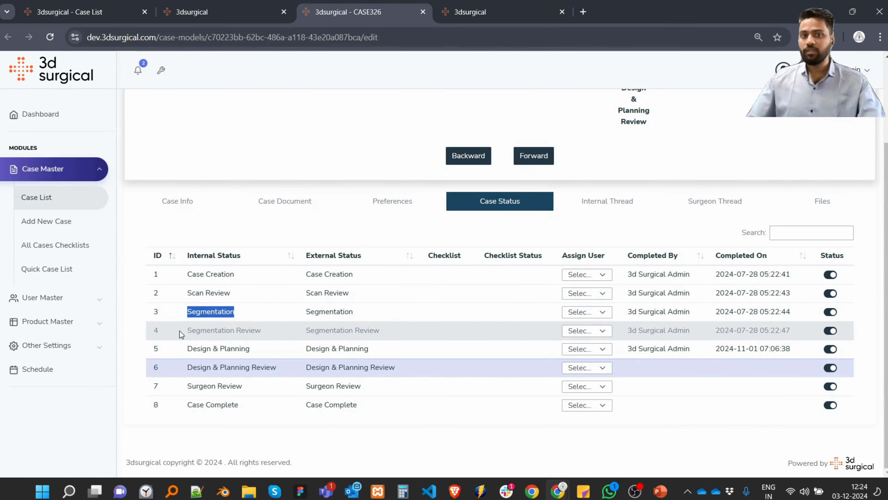
left_click_drag(188, 329, 303, 334)
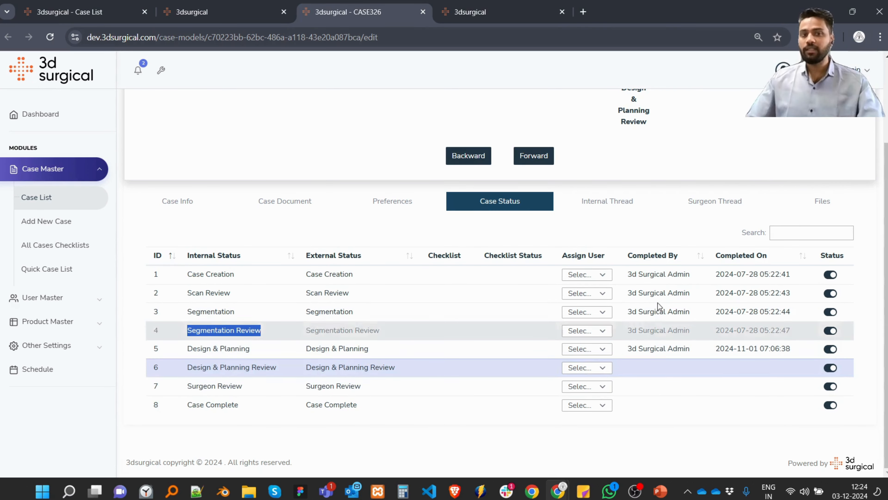
left_click(828, 196)
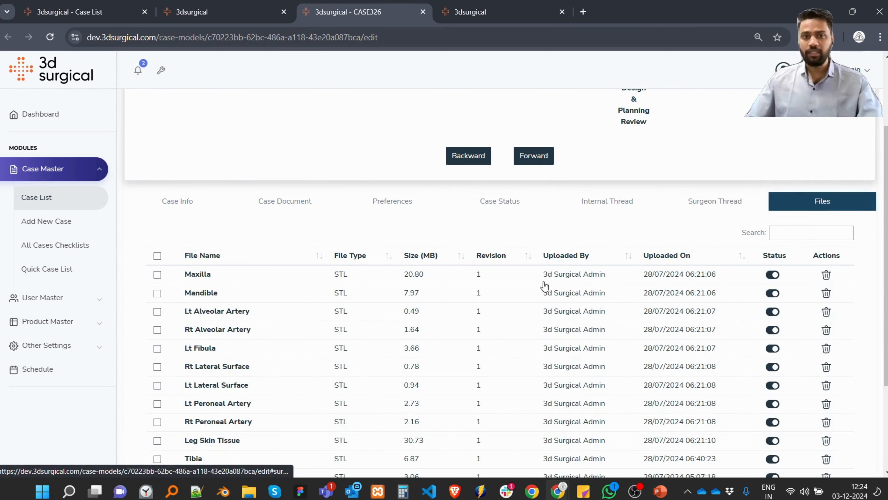
mouse_move(244, 494)
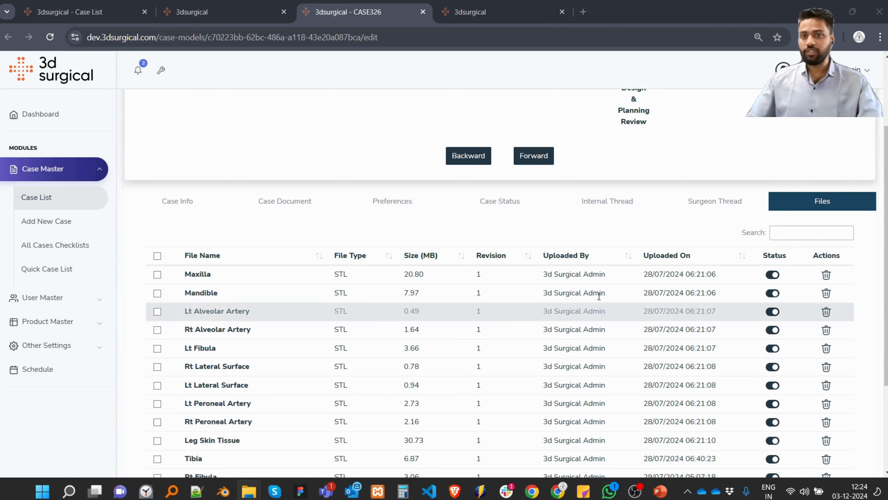
scroll(432, 301, "down", 4)
left_click(500, 407)
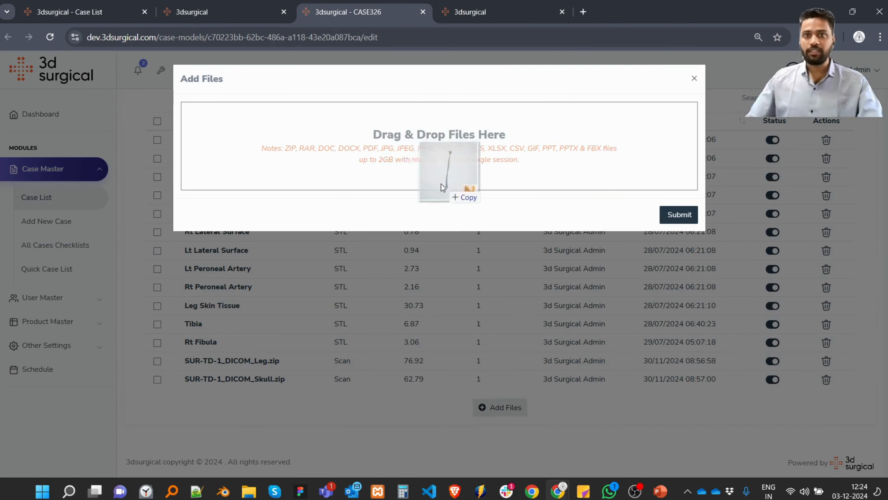
left_click_drag(441, 184, 400, 154)
left_click(249, 235)
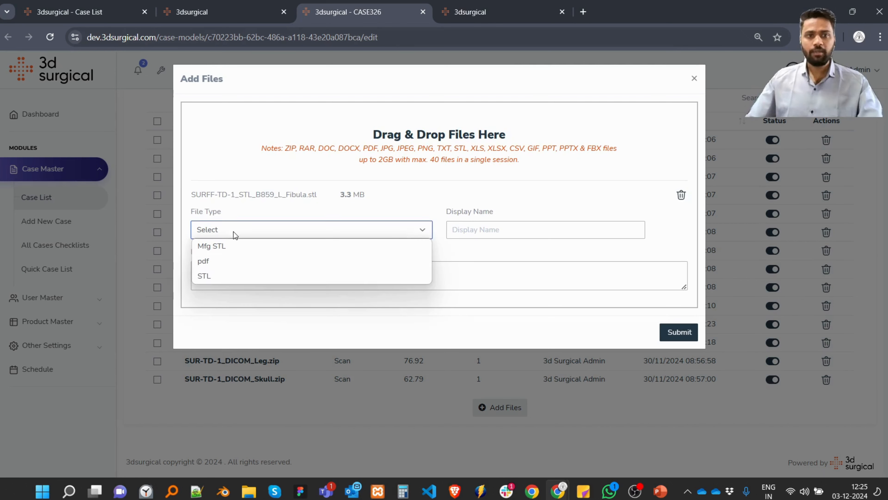
left_click(217, 277)
left_click(501, 229)
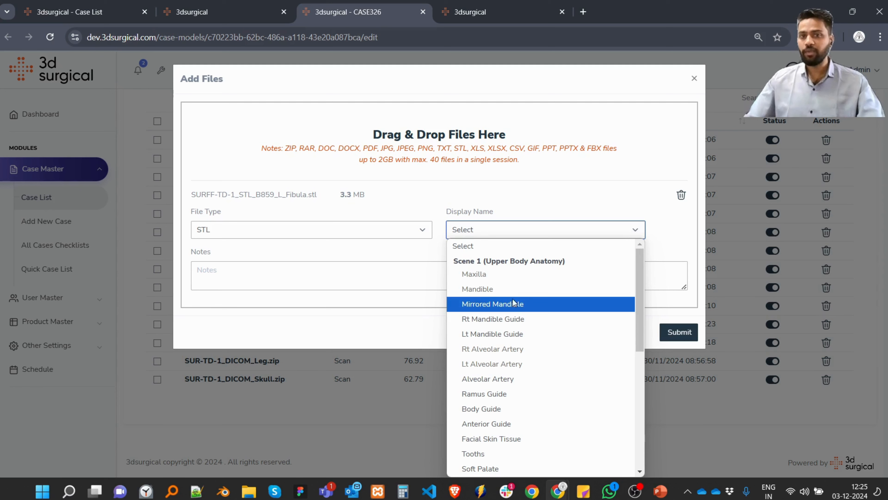
scroll(510, 306, "down", 5)
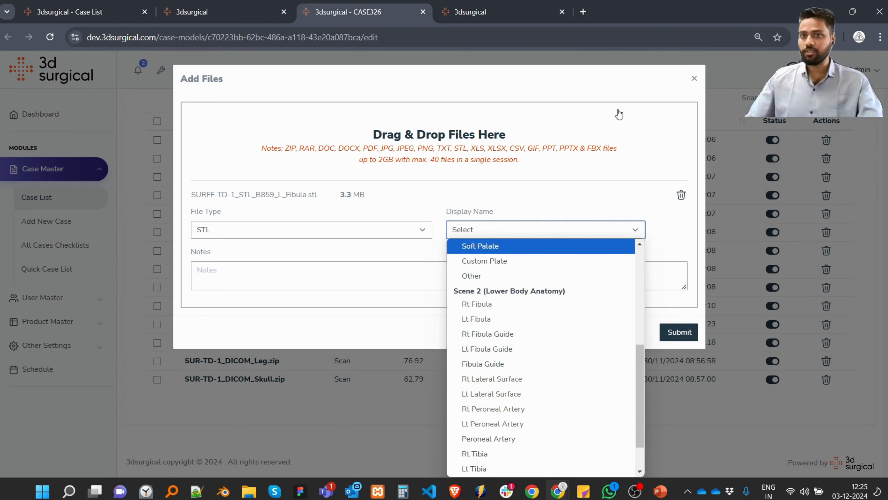
left_click(694, 78)
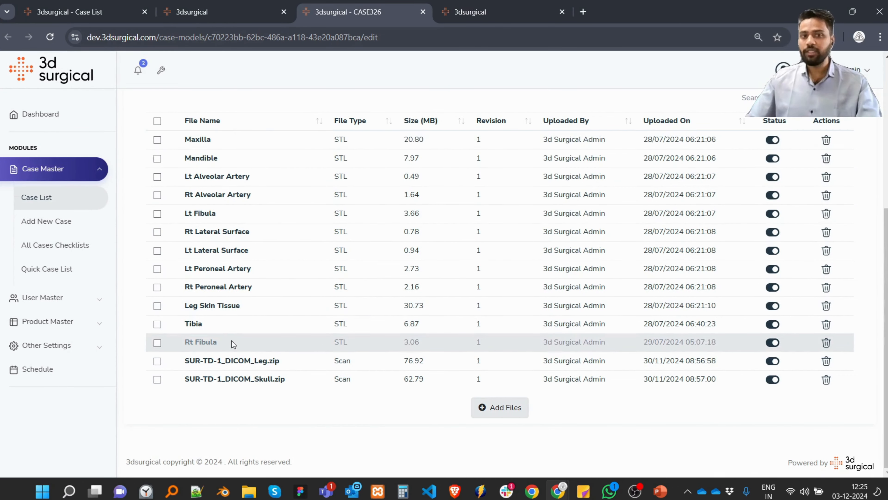
Open the Fibula Flap planning workspace for CASE326 and turn the leg model slightly in Scene 2.
scroll(231, 340, "up", 3)
scroll(228, 340, "up", 3)
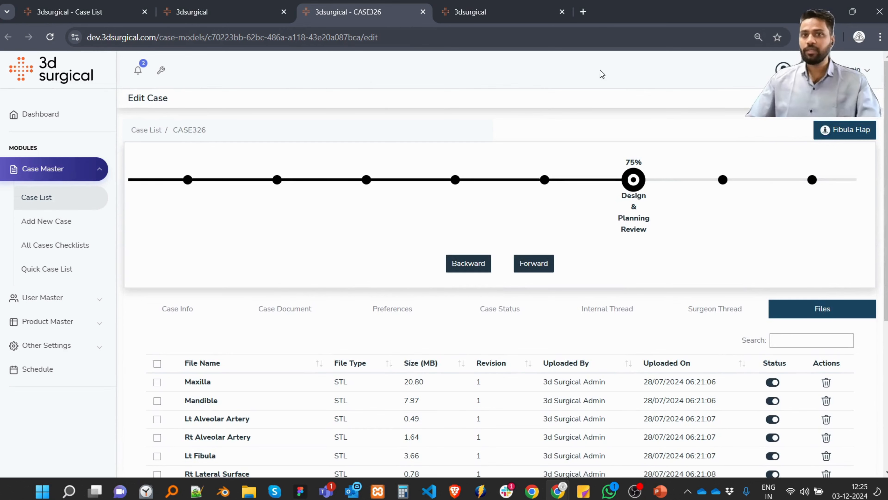
left_click(836, 130)
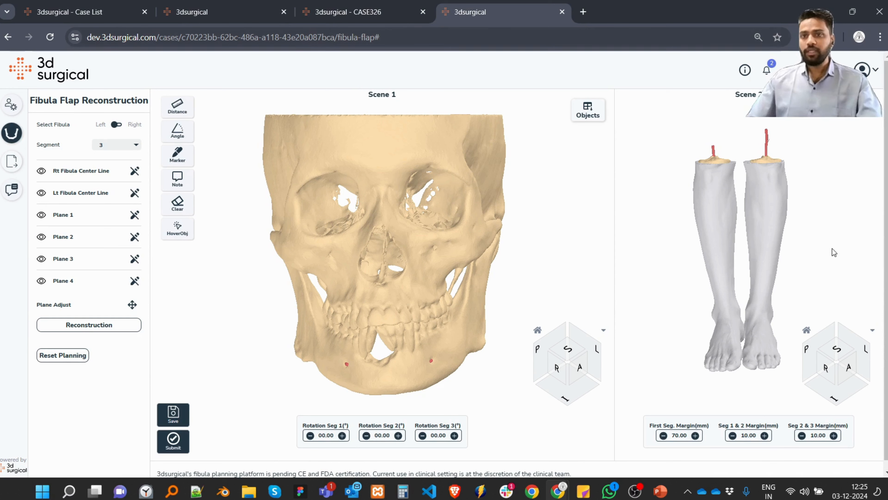
left_click_drag(788, 219, 789, 218)
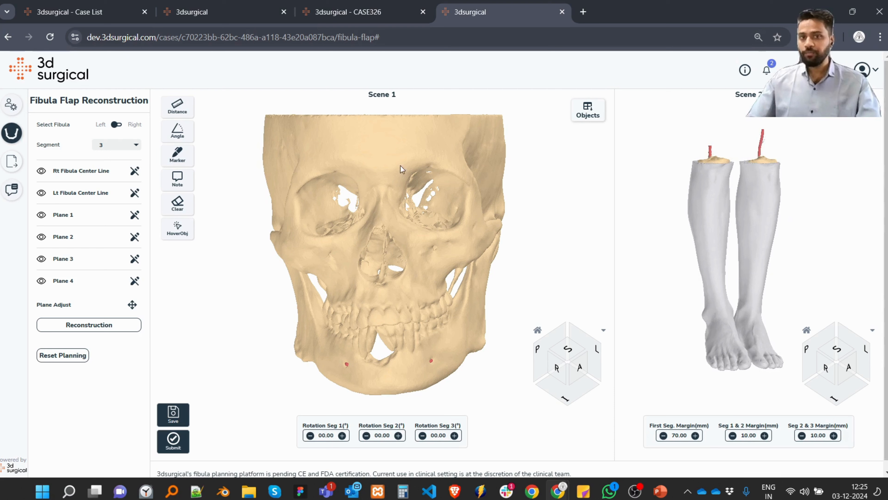
Open the object list and make the mandible semi-transparent to inspect the alveolar arteries in Scene 1.
left_click(588, 110)
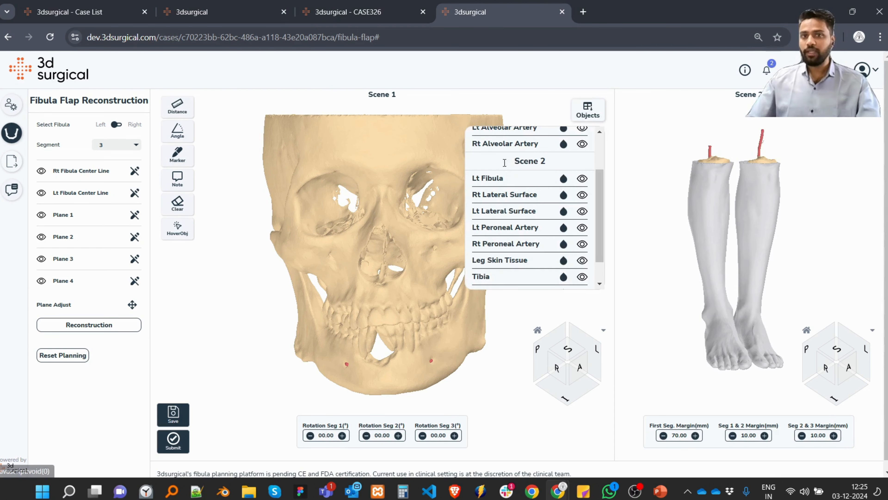
scroll(517, 182, "up", 3)
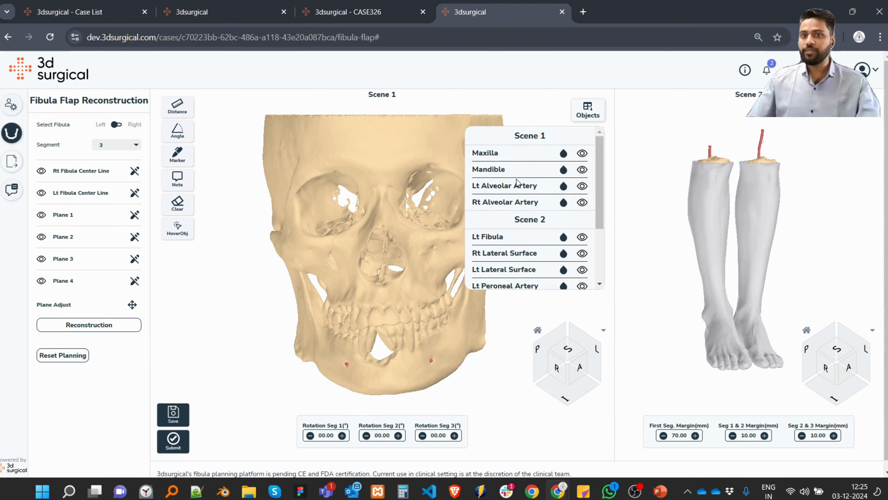
left_click(582, 187)
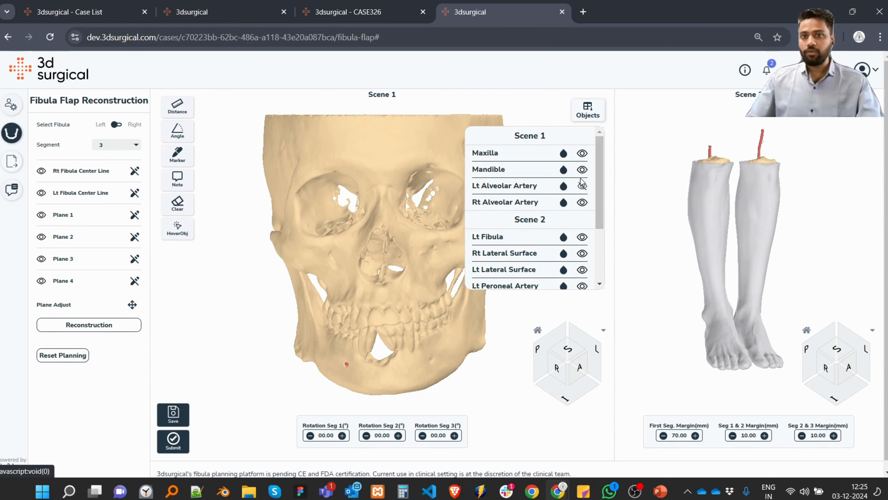
left_click(565, 172)
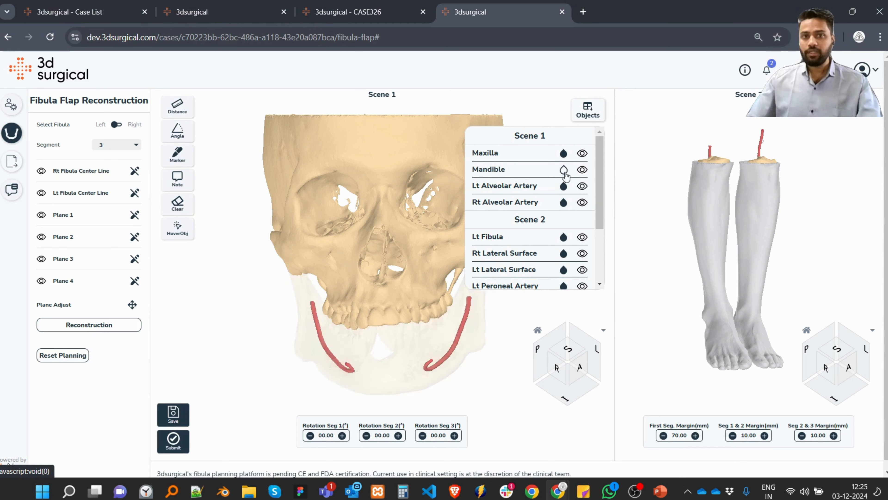
left_click(565, 171)
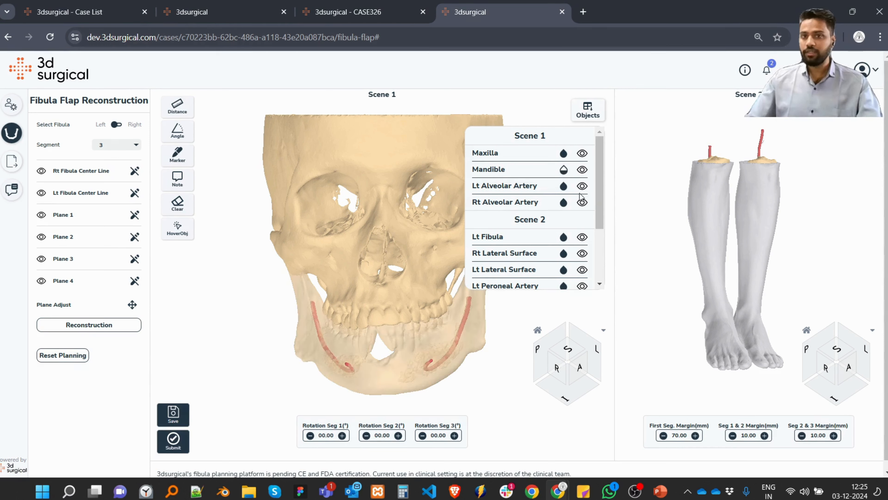
Hide both alveolar arteries and the maxilla in Scene 1, and return the mandible to full opacity.
left_click(582, 186)
left_click(582, 202)
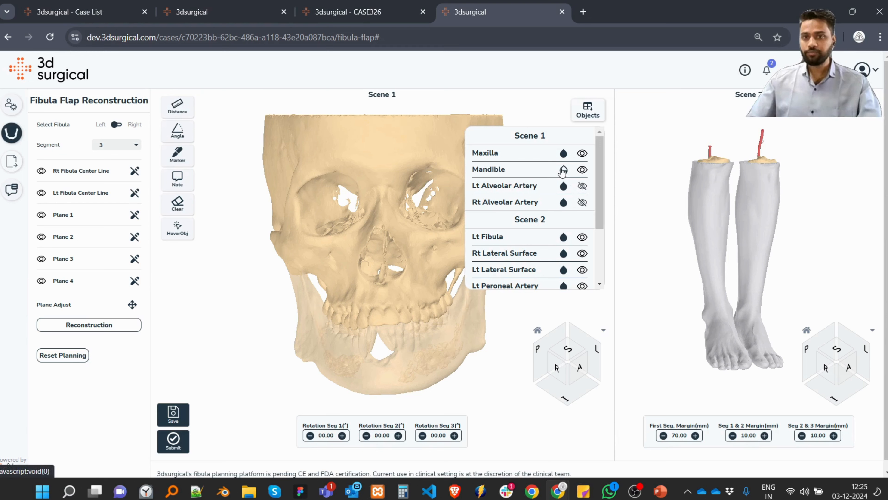
left_click(564, 170)
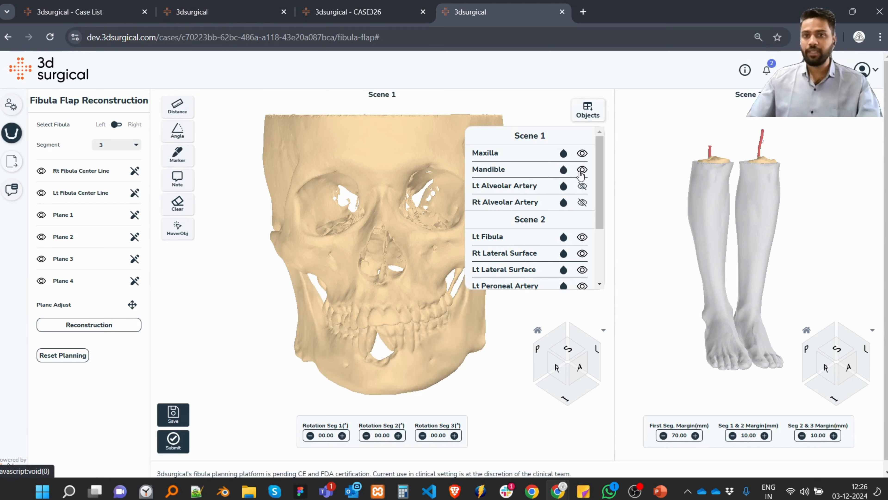
left_click(582, 170)
left_click(582, 170)
left_click(583, 153)
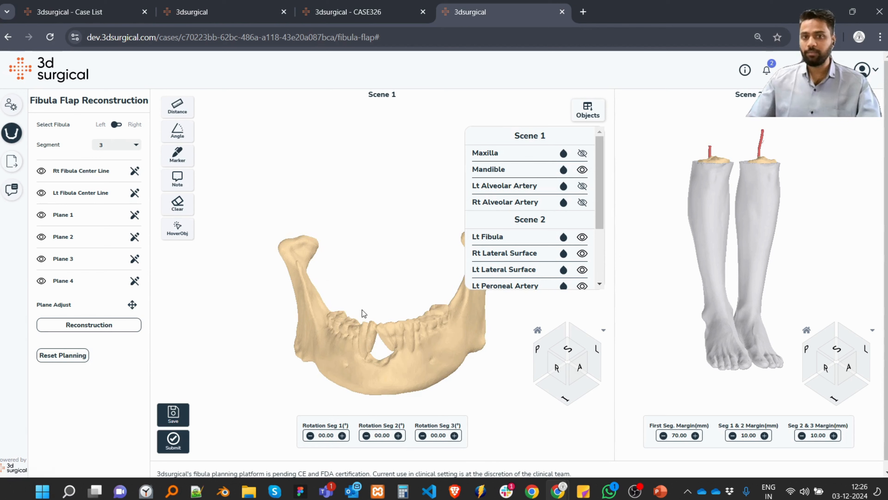
mouse_move(364, 313)
left_mouse_down()
mouse_move(341, 226)
mouse_move(349, 258)
mouse_move(338, 309)
mouse_move(374, 336)
mouse_move(367, 318)
left_mouse_up()
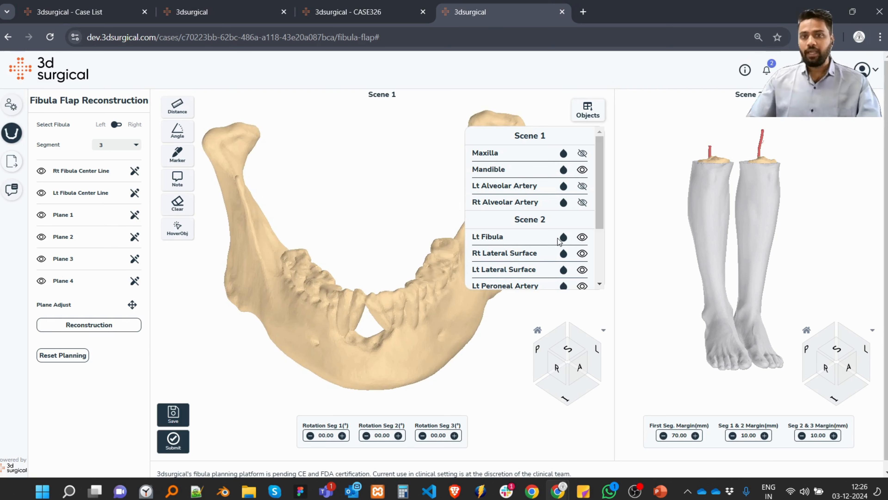
Hide the leg skin tissue and the tibia in Scene 2.
scroll(558, 241, "down", 3)
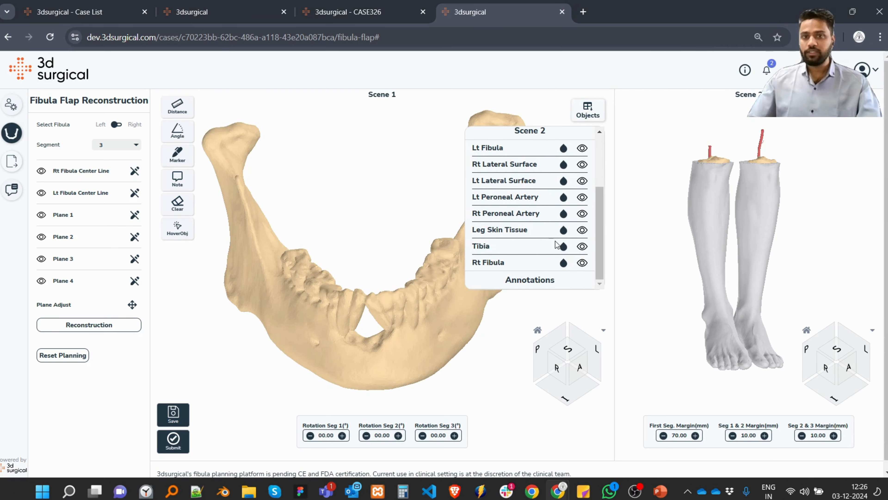
left_click(563, 230)
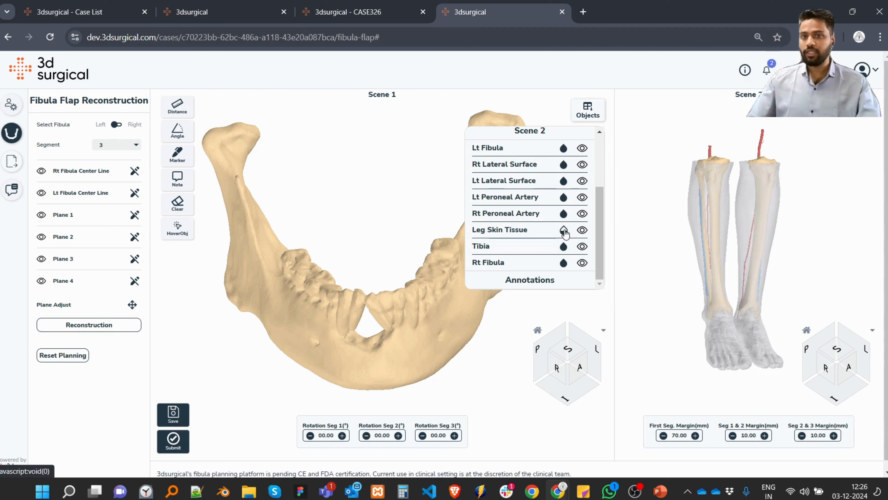
left_click(582, 230)
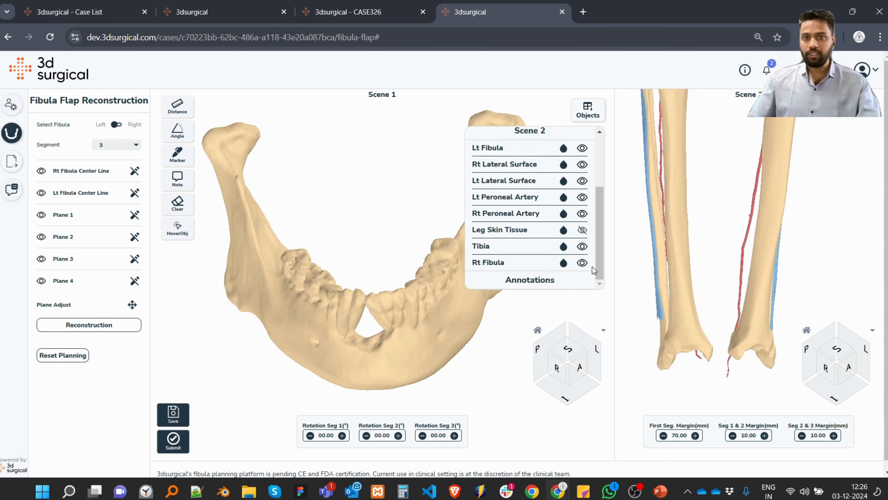
left_click(582, 247)
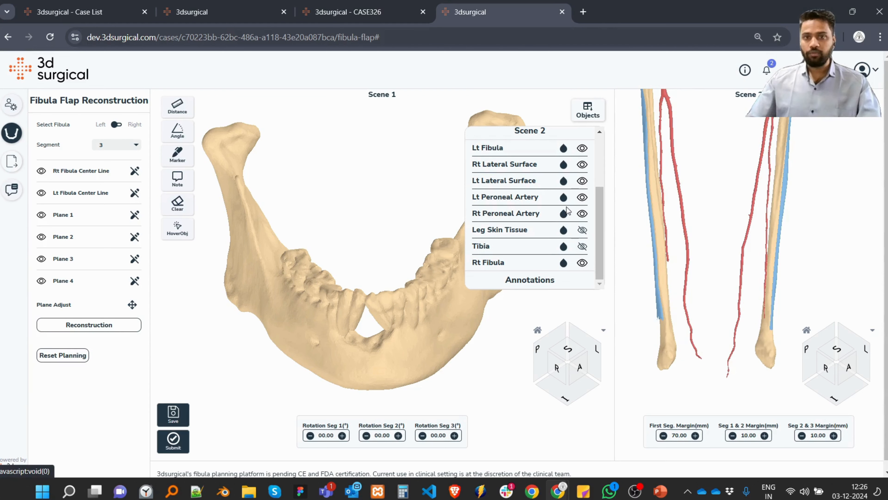
Hide both peroneal arteries and both lateral surfaces in Scene 2, leaving only the fibulas, and close the object list.
left_click(582, 197)
left_click(582, 214)
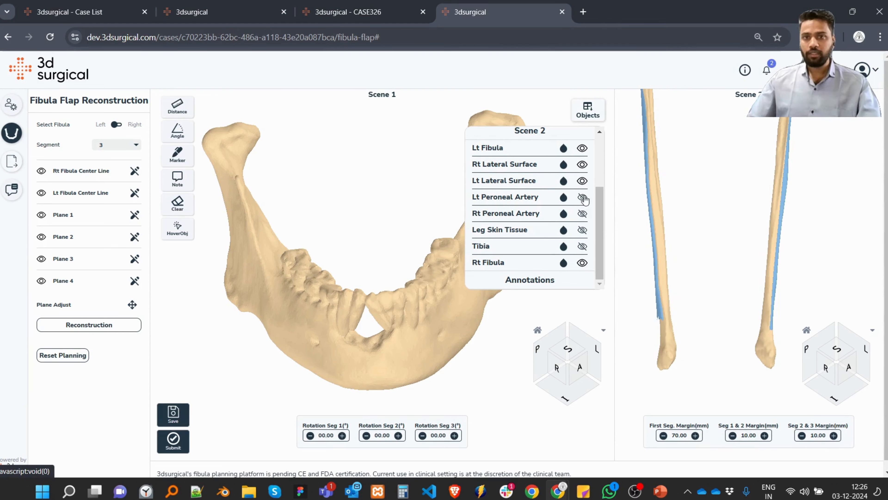
left_click(582, 181)
left_click(582, 164)
scroll(722, 217, "down", 3)
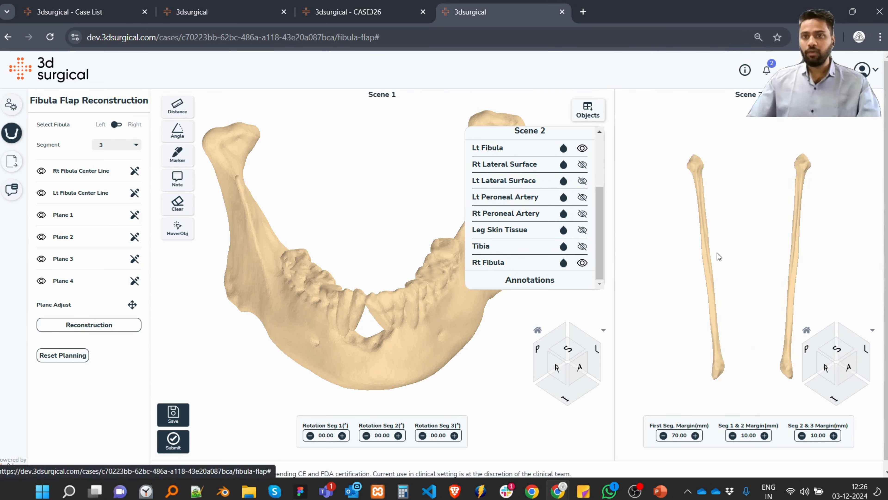
left_click(587, 109)
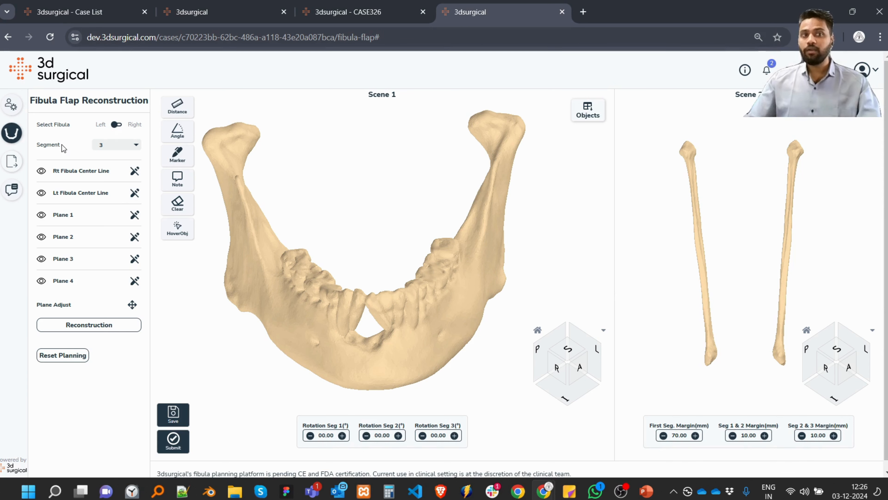
Set the number of reconstruction segments to 2.
left_click(111, 145)
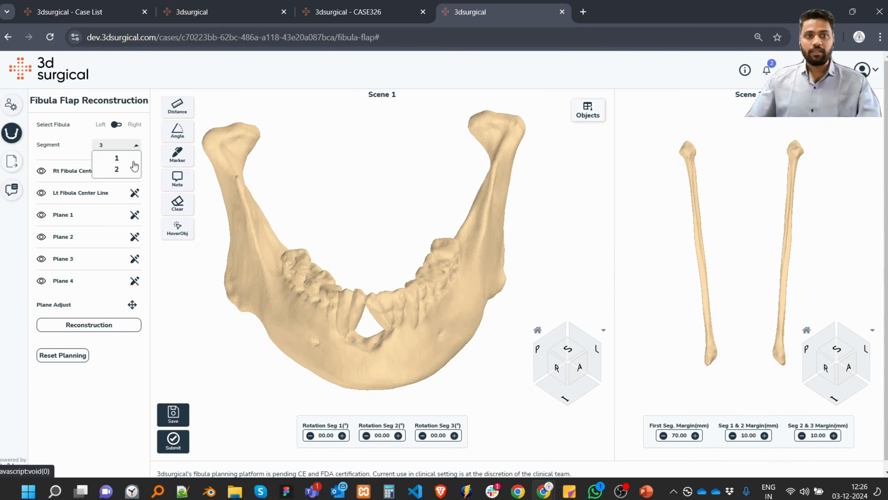
left_click(119, 174)
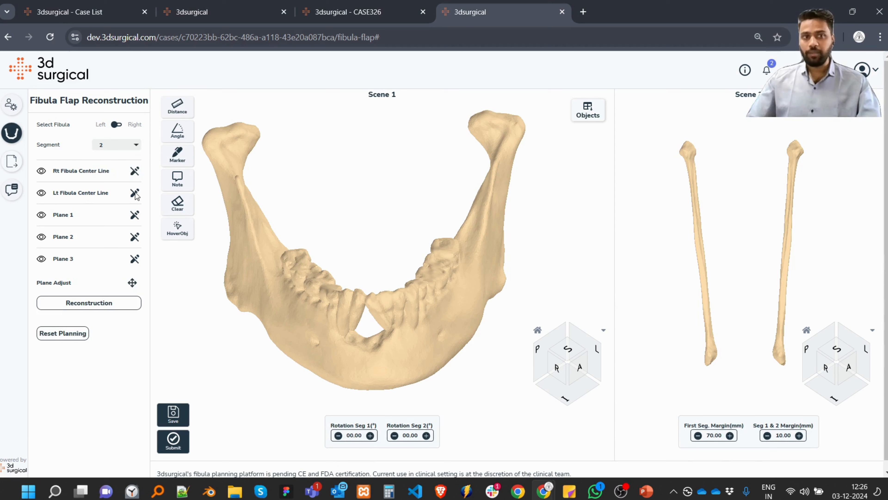
right_click_drag(720, 227, 709, 218)
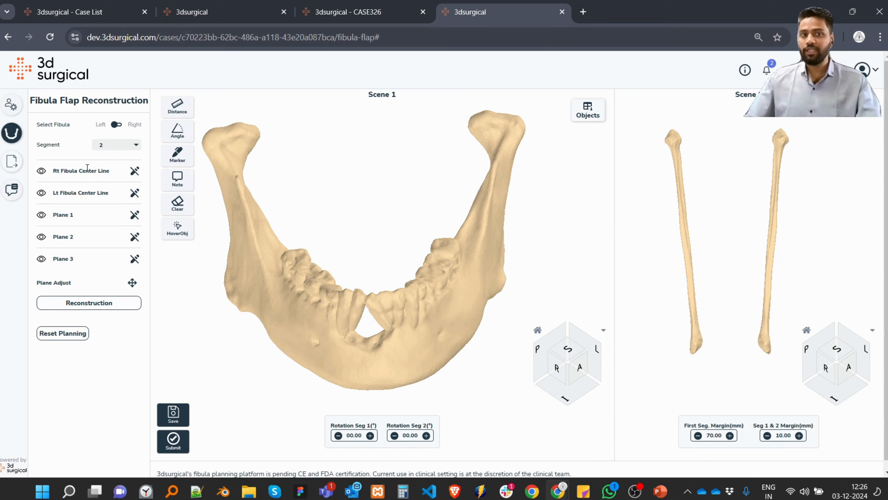
Draw the Lt Fibula Center Line from the lower end to the upper end of the left fibula.
left_click(135, 195)
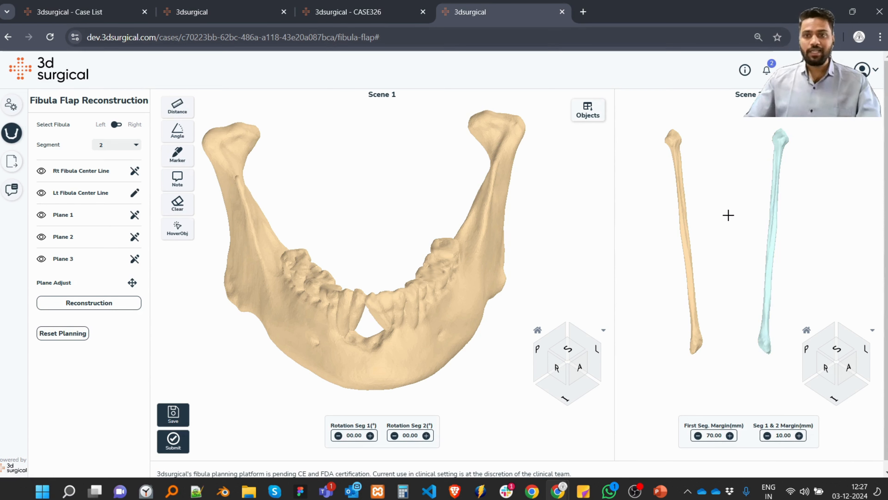
right_click_drag(736, 279, 715, 263)
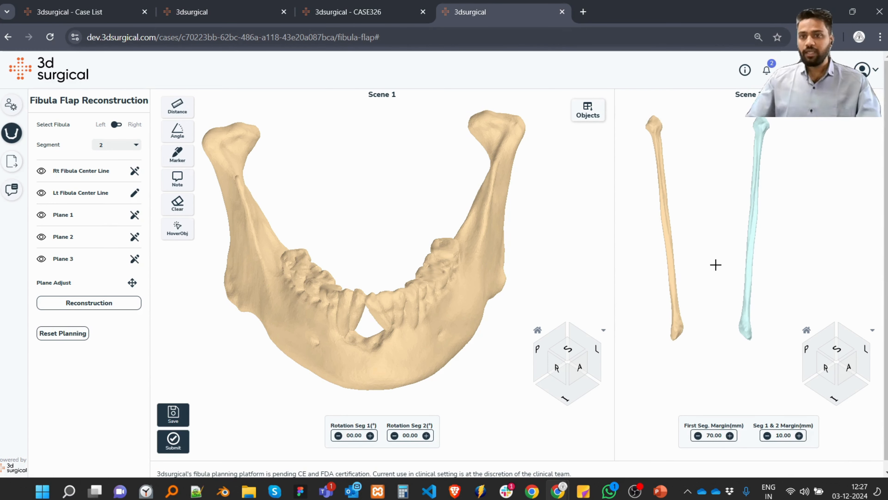
left_click(744, 335)
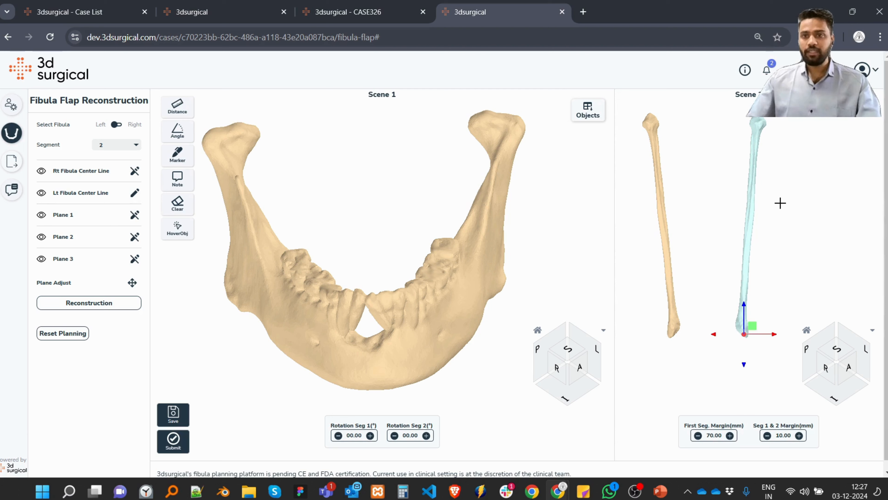
left_click(760, 133)
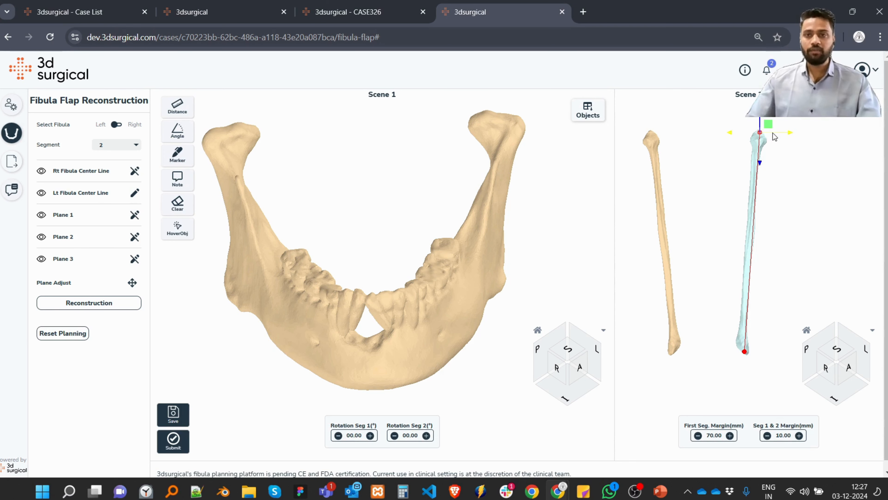
From the anterior view, shift the lower and upper end points of the left fibula's center line sideways onto the bone's axis.
left_click(847, 368)
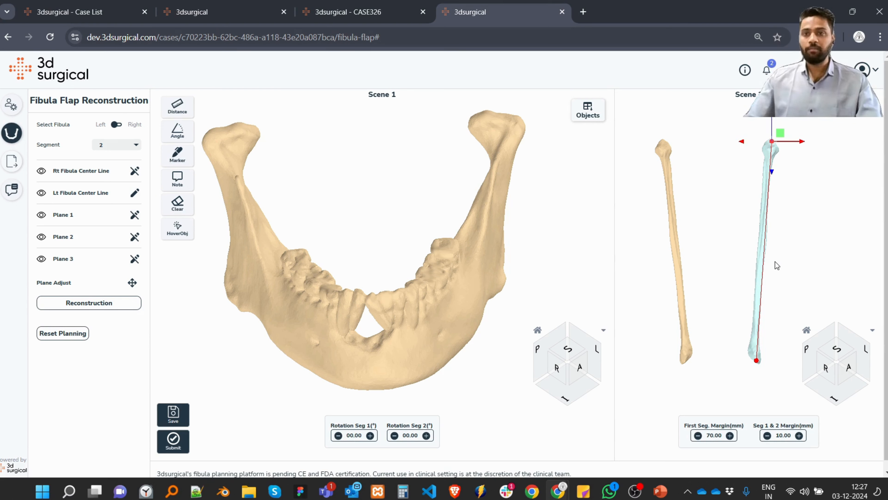
left_click(757, 361)
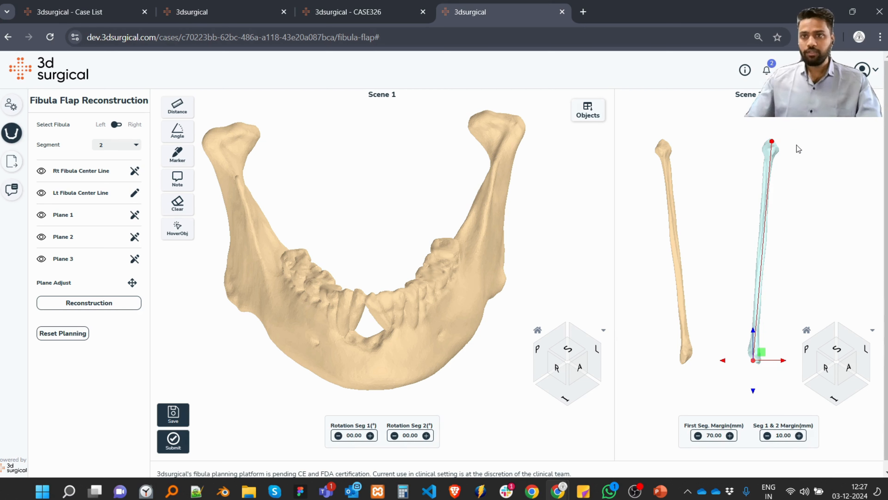
left_click(773, 143)
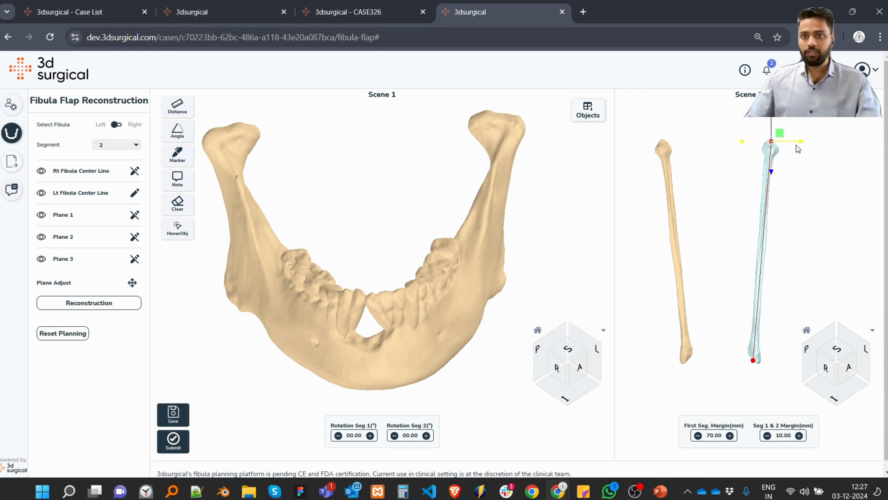
From the left side view, move both center line end points toward the middle of the left fibula and return to the anterior view.
left_click(866, 357)
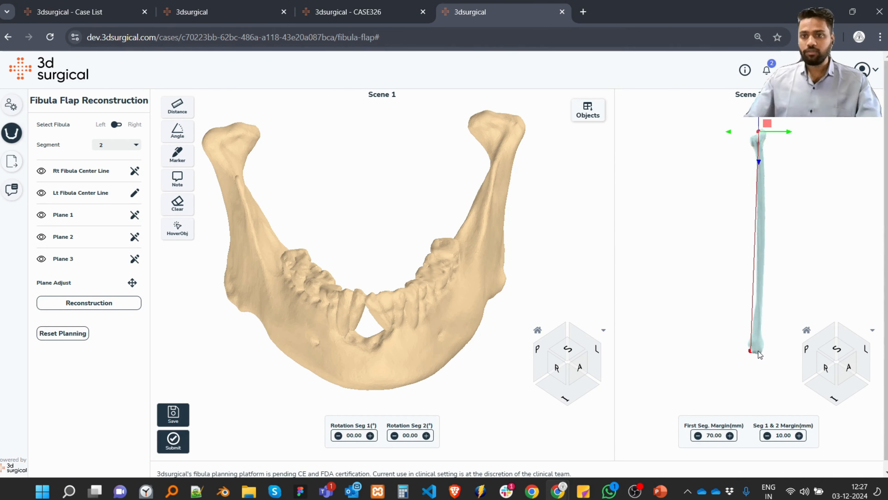
left_click(751, 350)
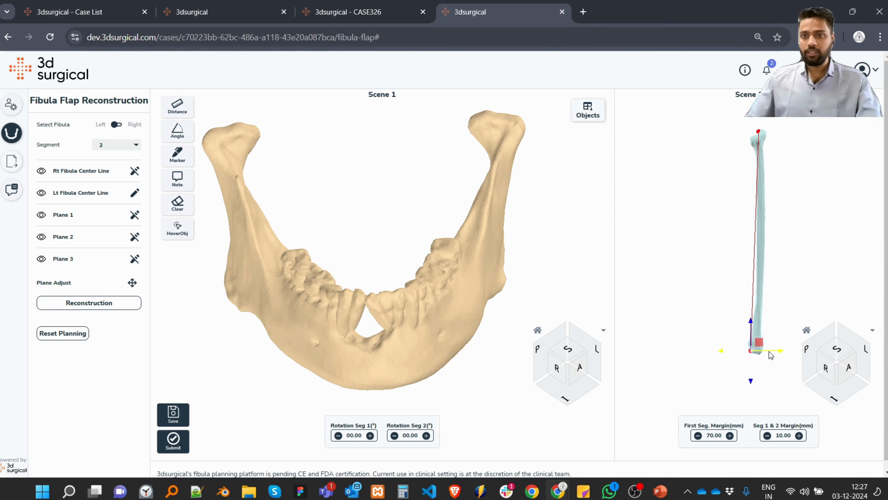
left_click_drag(768, 350, 776, 351)
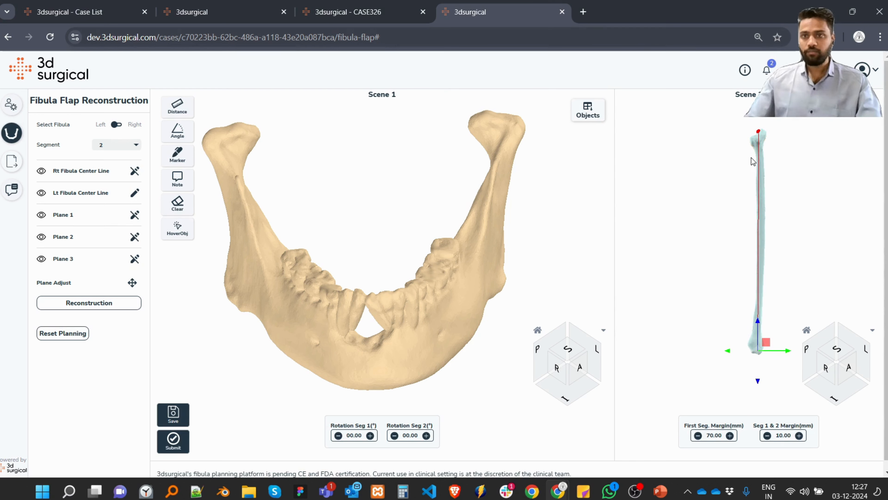
left_click(759, 132)
left_click_drag(779, 129, 787, 133)
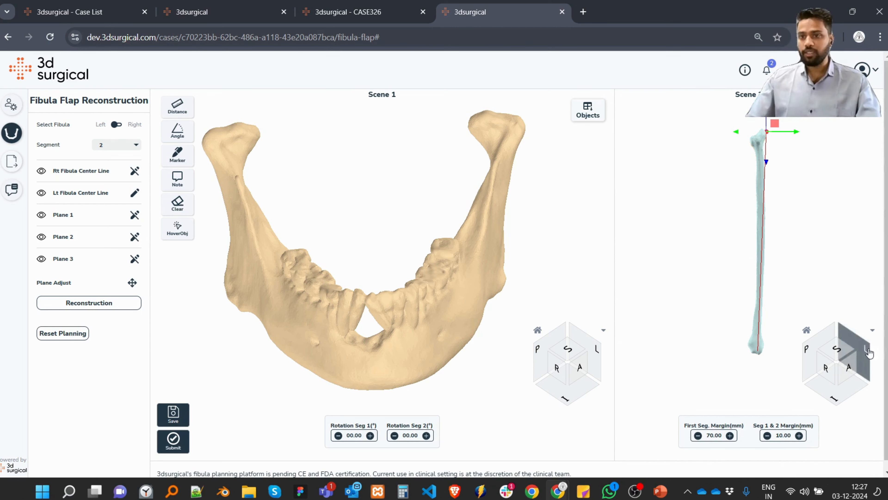
left_click(848, 368)
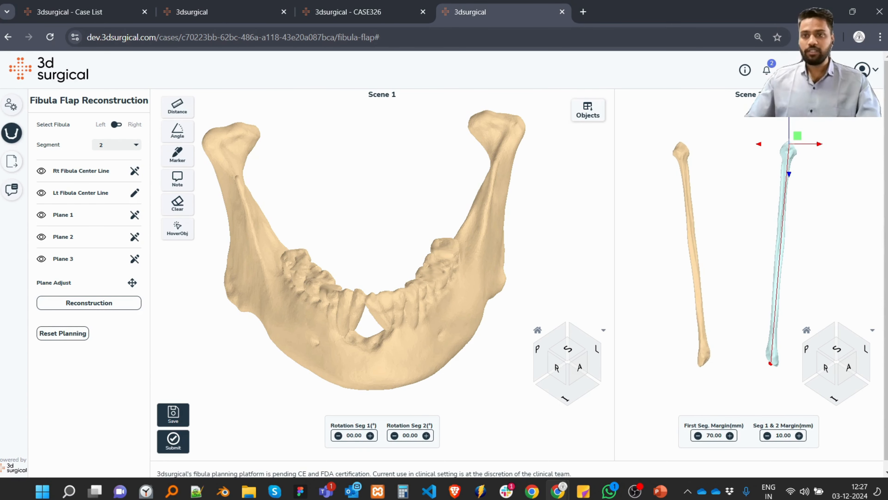
Start a stopwatch in the Clock app and place its compact window below the Reset Planning control.
left_click(146, 491)
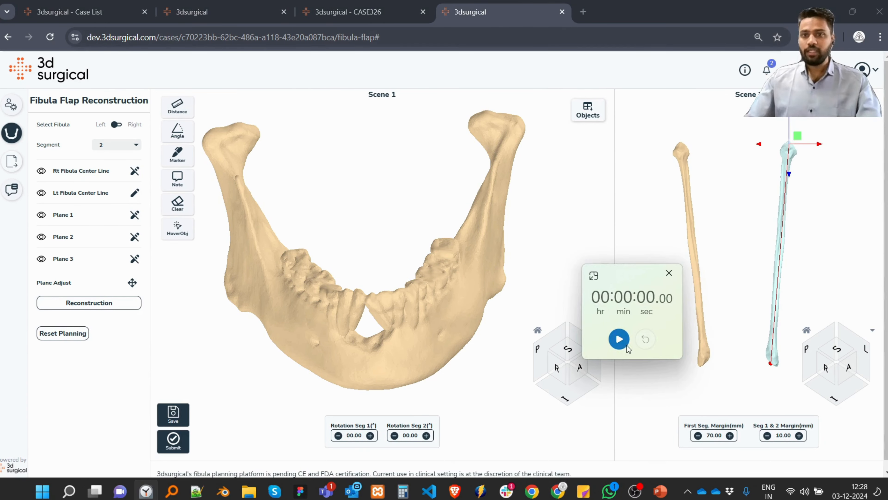
left_click(620, 341)
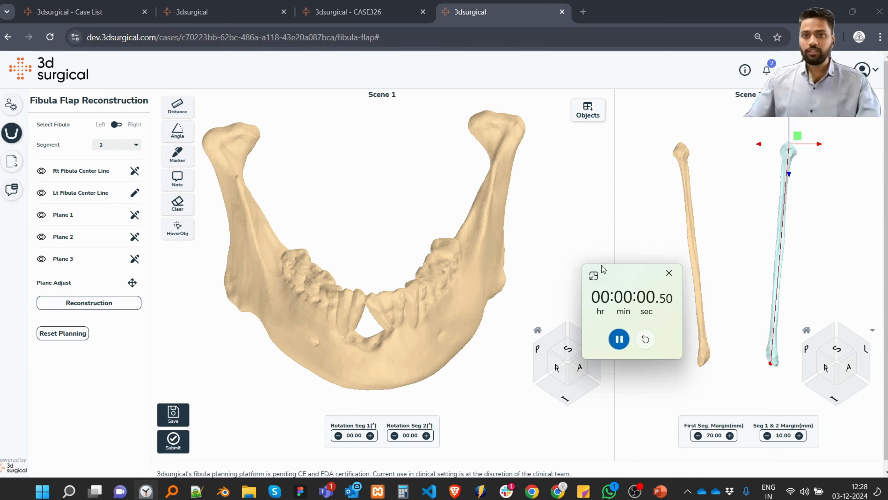
left_click_drag(610, 268, 69, 384)
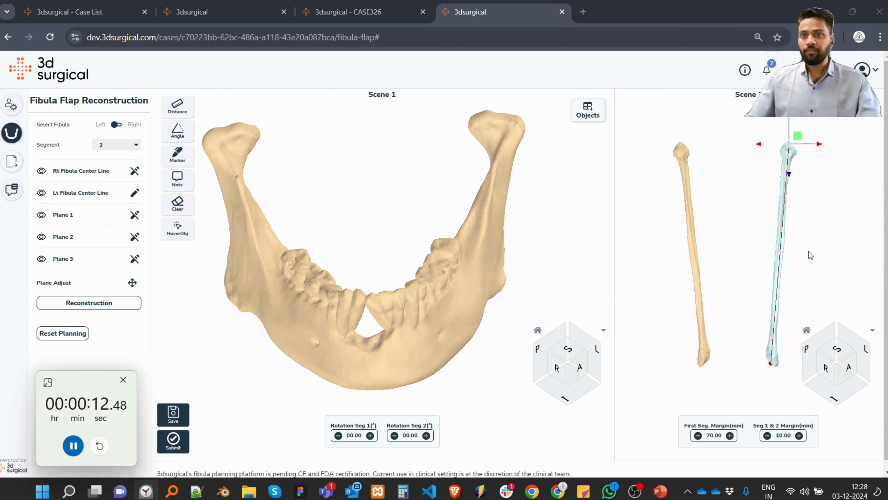
Finish editing the Lt Fibula Center Line and place Plane 1 across the right mandible body below the rear molars.
left_click(134, 193)
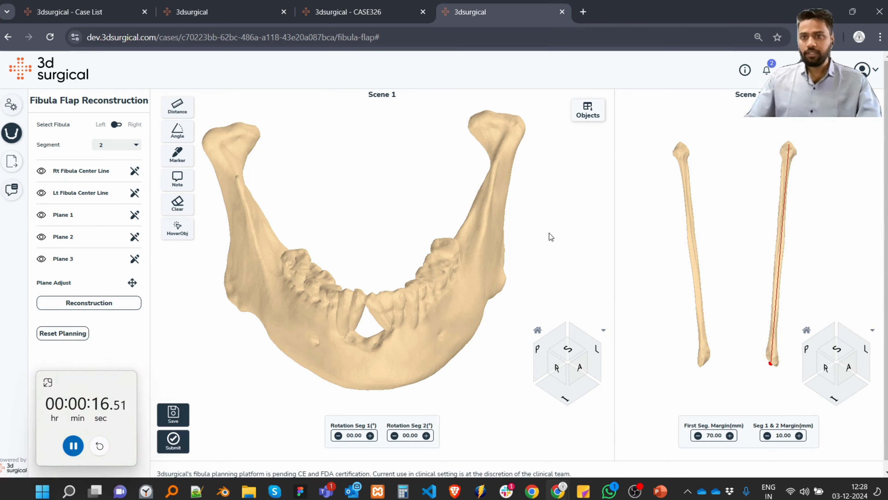
scroll(362, 284, "up", 5)
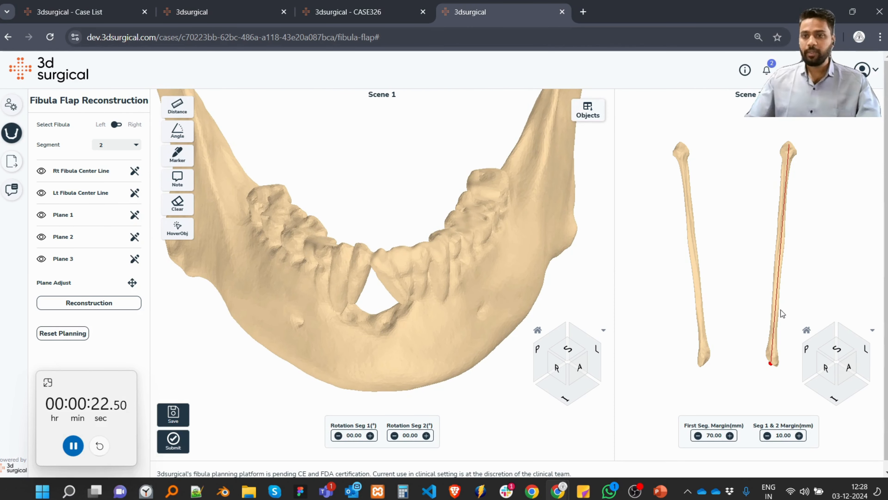
left_click_drag(449, 282, 467, 284)
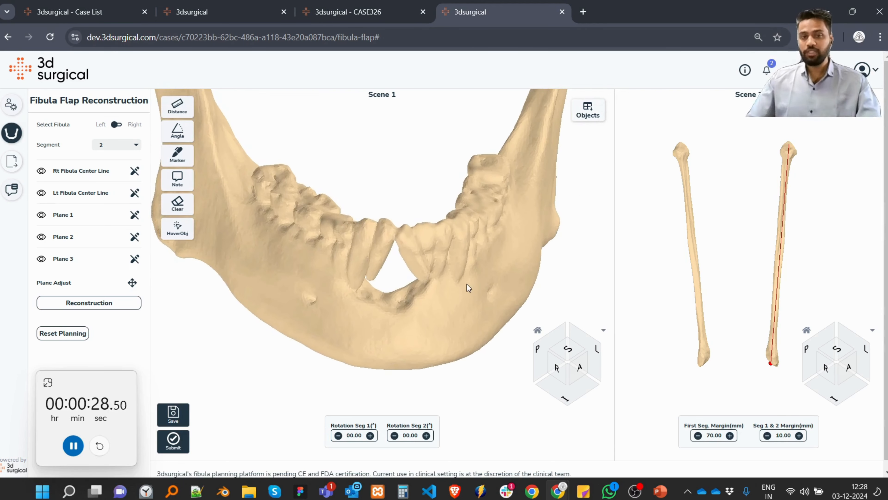
left_click_drag(410, 271, 419, 308)
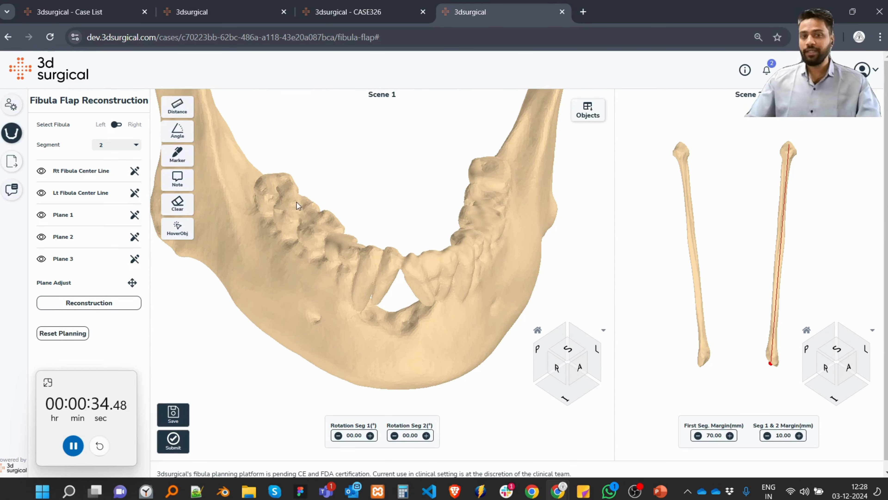
left_click_drag(451, 223, 427, 227)
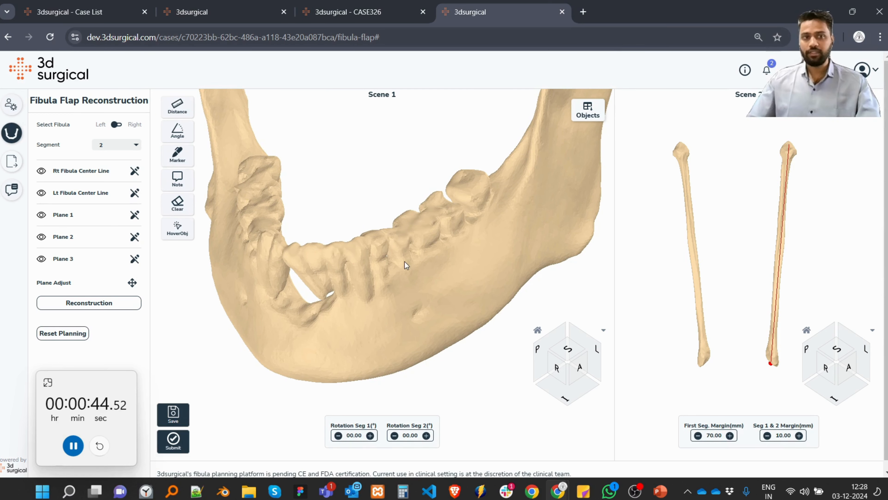
left_click_drag(209, 245, 332, 284)
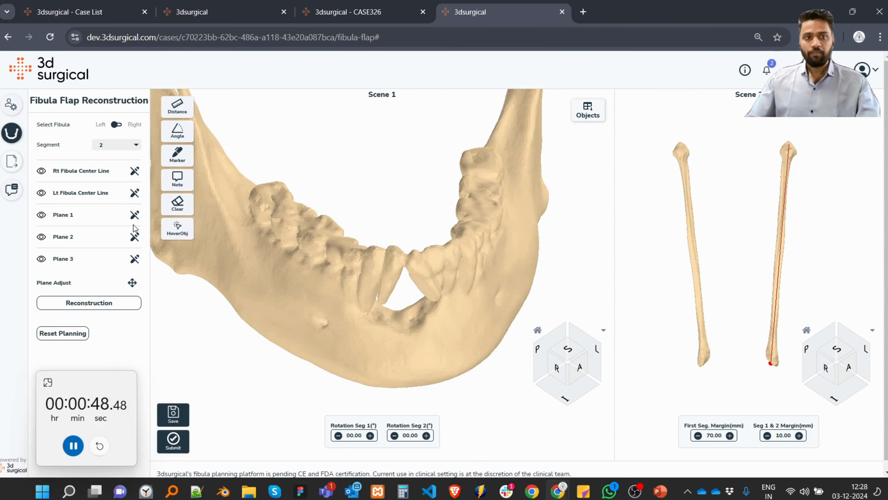
left_click(134, 215)
left_click(272, 289)
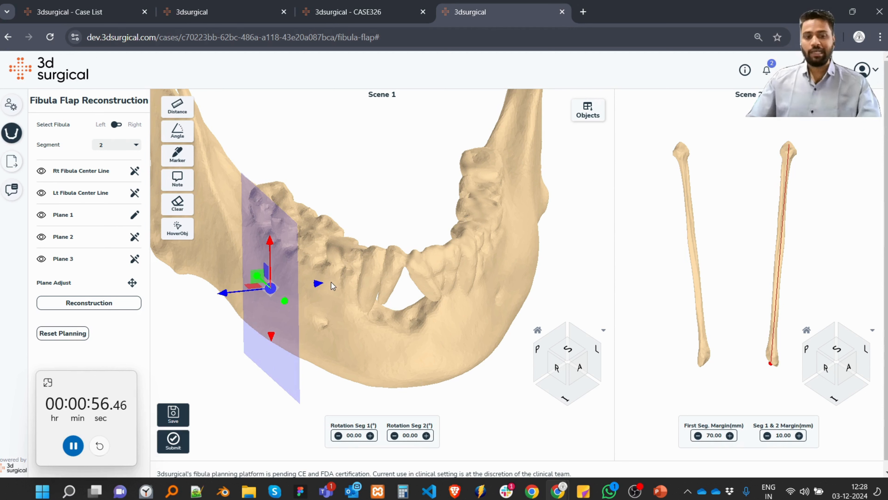
Switch the Plane 1 adjustment between move and rotate modes, ending in rotate mode.
key("e")
key("w")
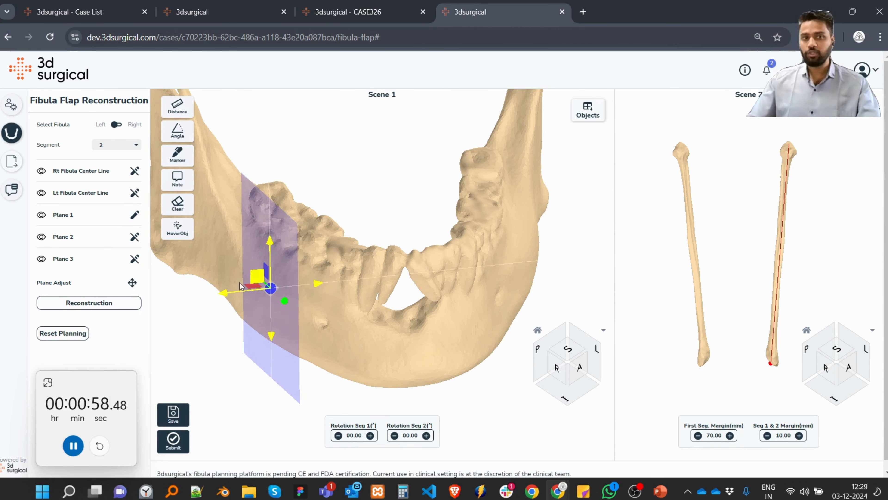
left_click(132, 282)
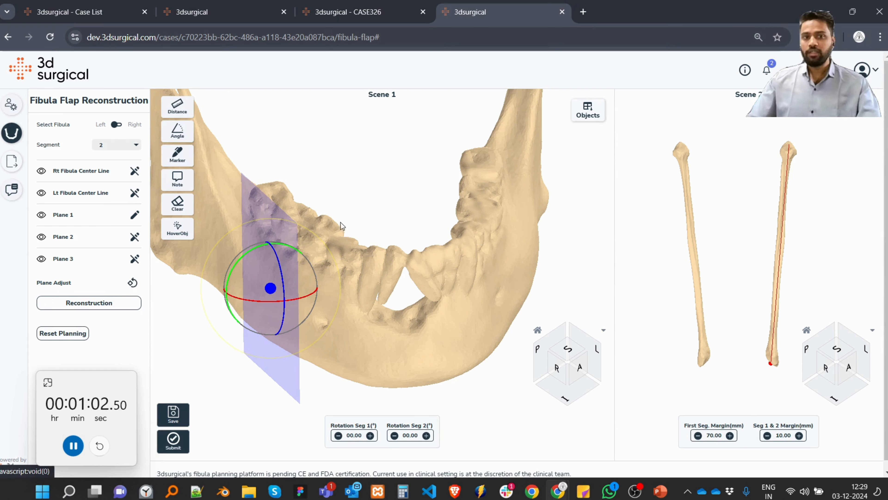
key("w")
key("e")
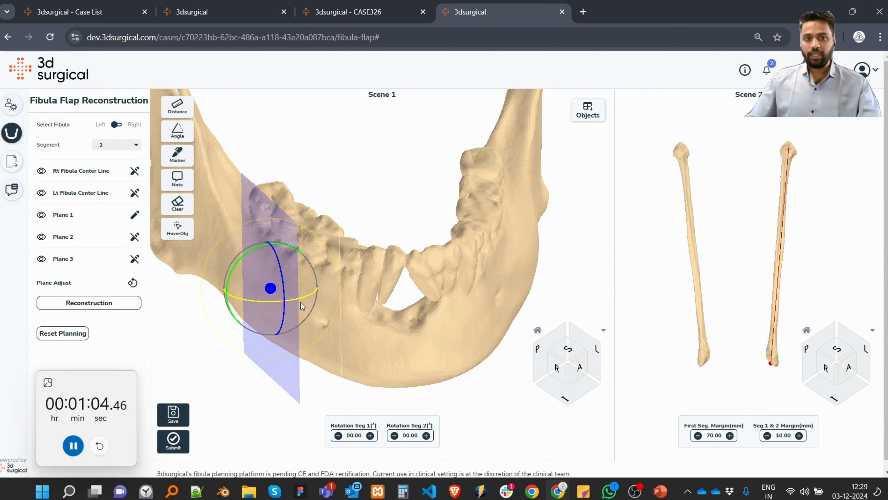
Rotate Plane 1 about its vertical axis to cross the right mandible body, then shift it forward along the jaw.
left_click_drag(302, 305, 150, 312)
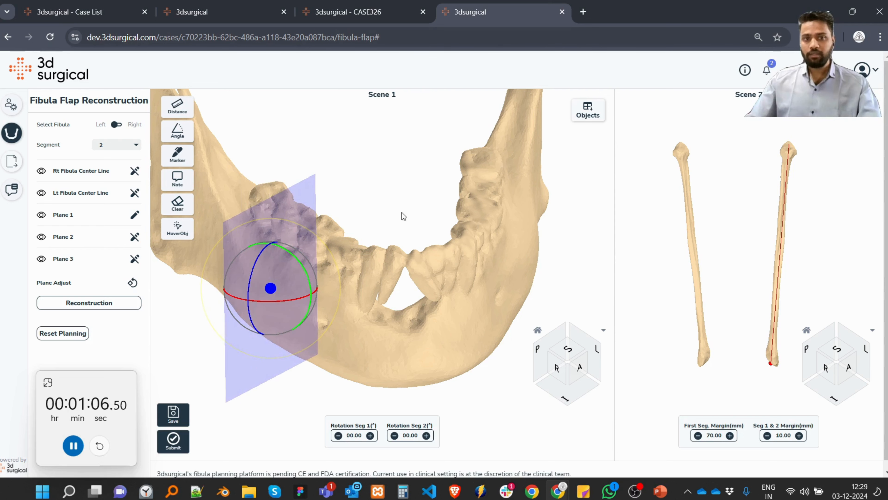
key("w")
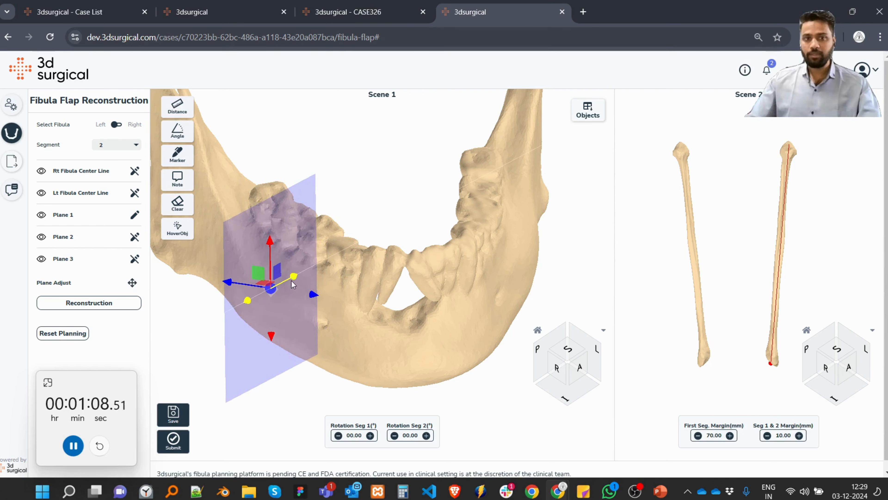
mouse_move(294, 276)
left_mouse_down()
mouse_move(305, 271)
mouse_move(284, 266)
left_mouse_up()
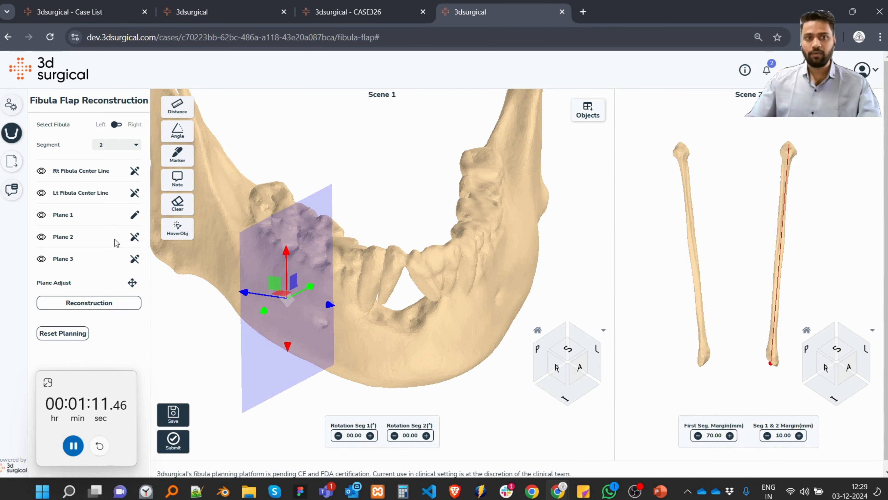
Place Plane 2 at the chin below the front teeth and rotate it about its vertical axis until it is edge-on from the front.
left_click(136, 242)
left_click(377, 330)
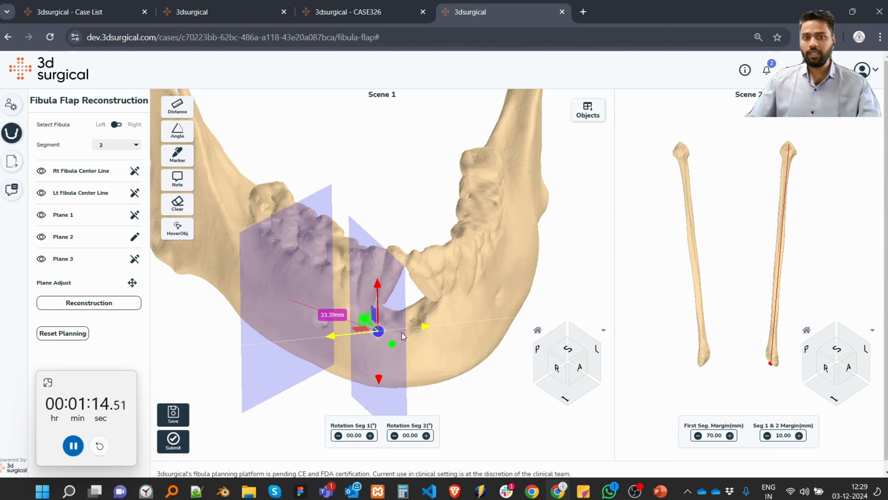
key("r")
left_click_drag(402, 341, 348, 348)
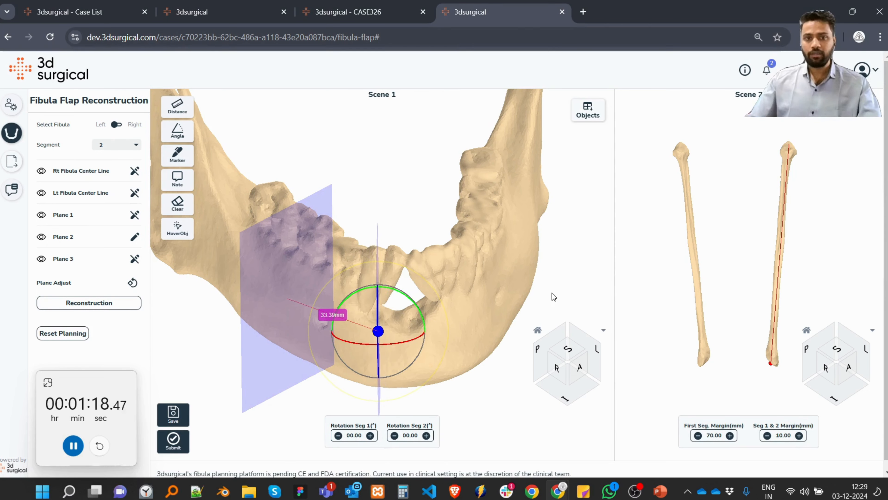
right_click_drag(496, 269, 493, 260)
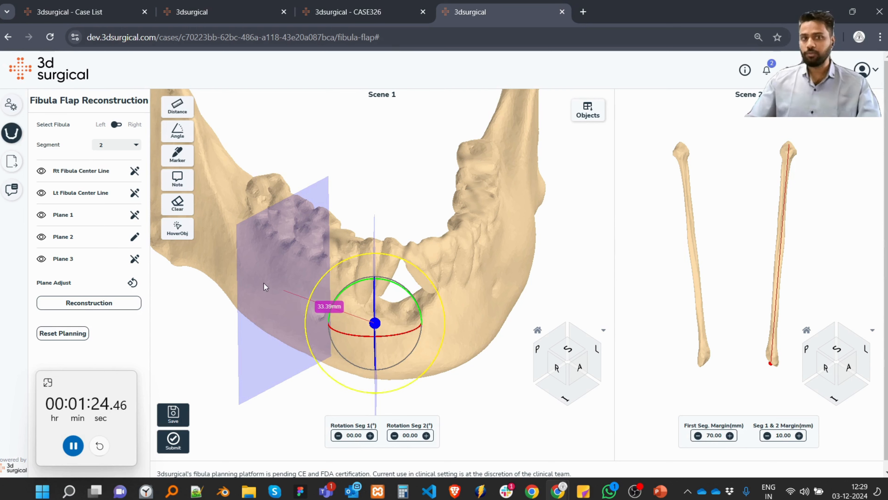
Place Plane 3 across the left mandible body below the premolars and finish editing it.
left_click(135, 261)
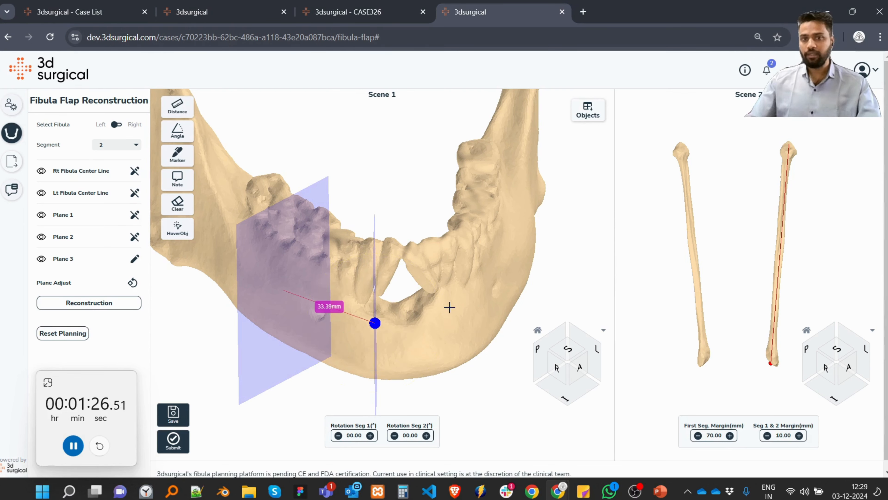
left_click(456, 309)
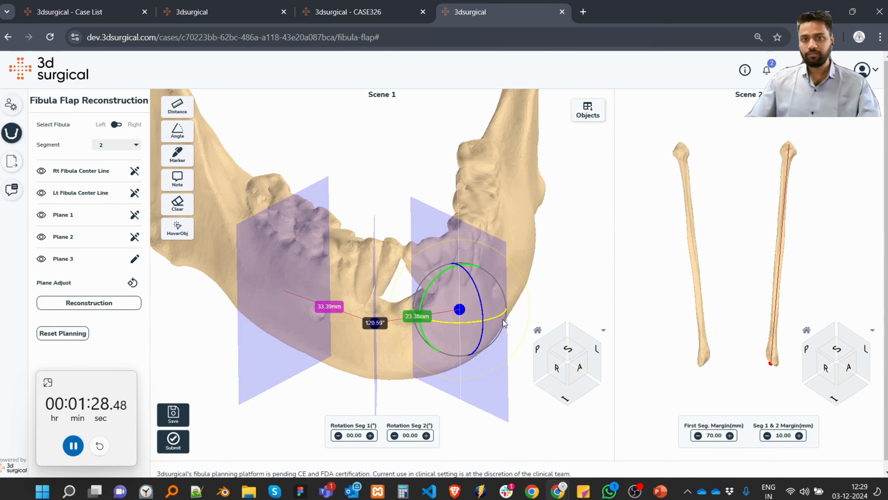
left_click_drag(458, 137, 443, 151)
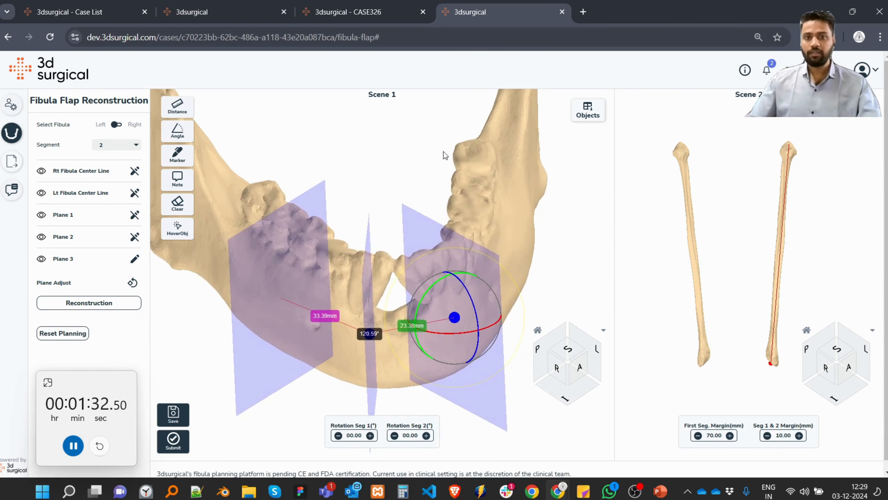
left_click(138, 259)
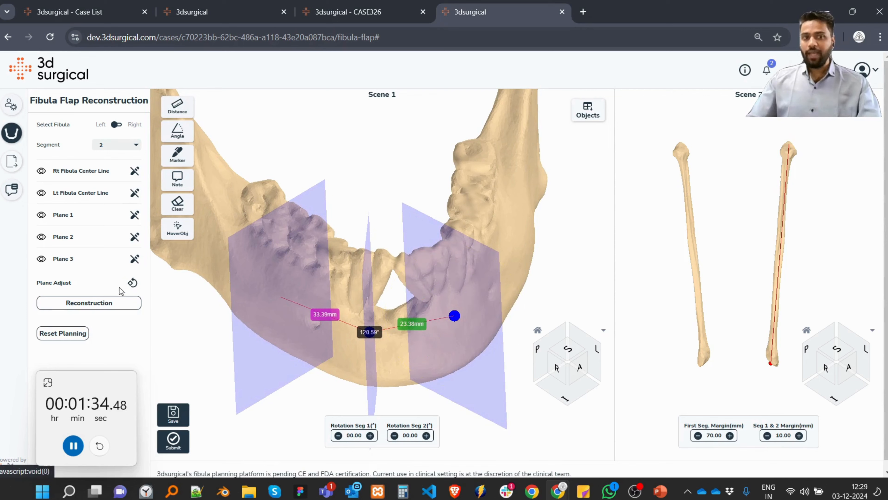
Generate the fibula reconstruction from the three planes and acknowledge the lateral surface verification notice.
left_click(100, 306)
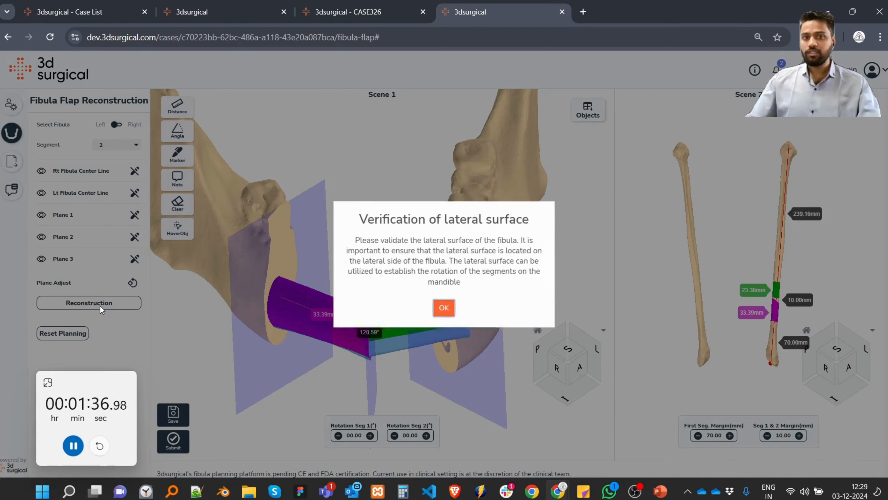
left_click(447, 311)
left_click_drag(436, 266, 425, 188)
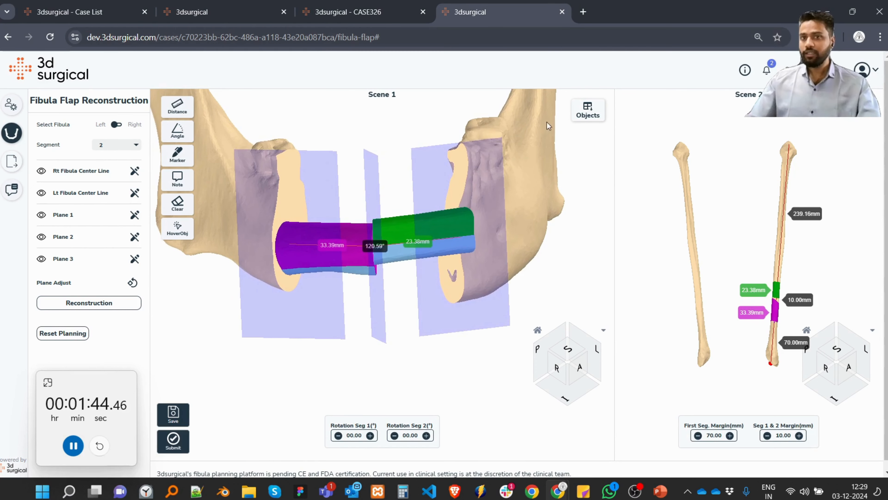
Show the original Mandible in Scene 1 and make it semi-transparent over the fibula segments.
left_click(588, 110)
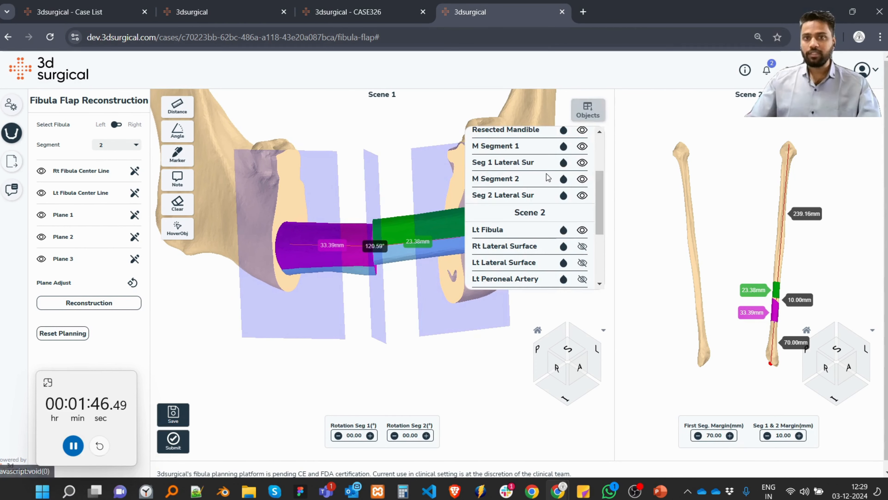
scroll(548, 177, "up", 3)
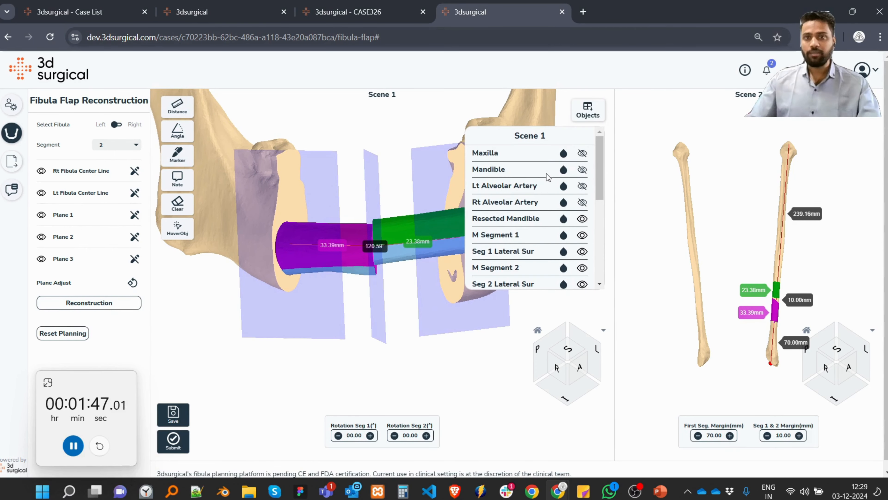
left_click(582, 170)
left_click(563, 170)
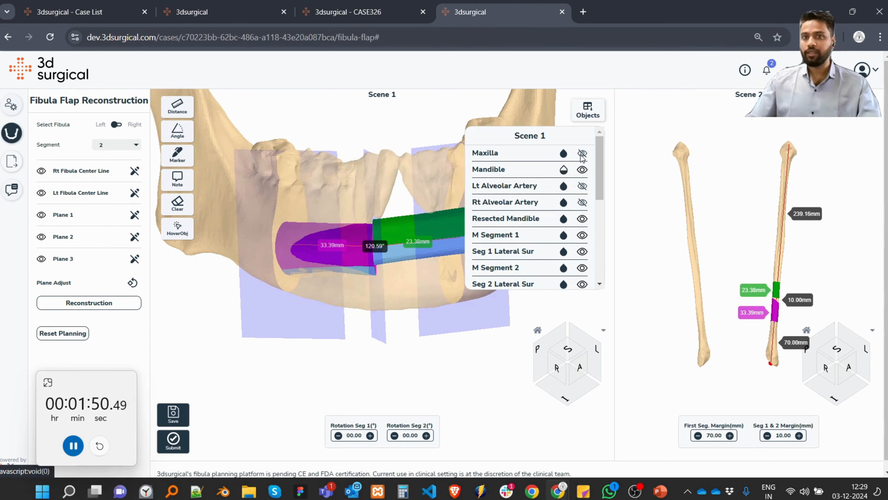
Inspect the segments against the mandible contour, open Plane 1 for editing, and hide Planes 1, 2 and 3.
left_click_drag(337, 198, 375, 225)
scroll(388, 298, "up", 4)
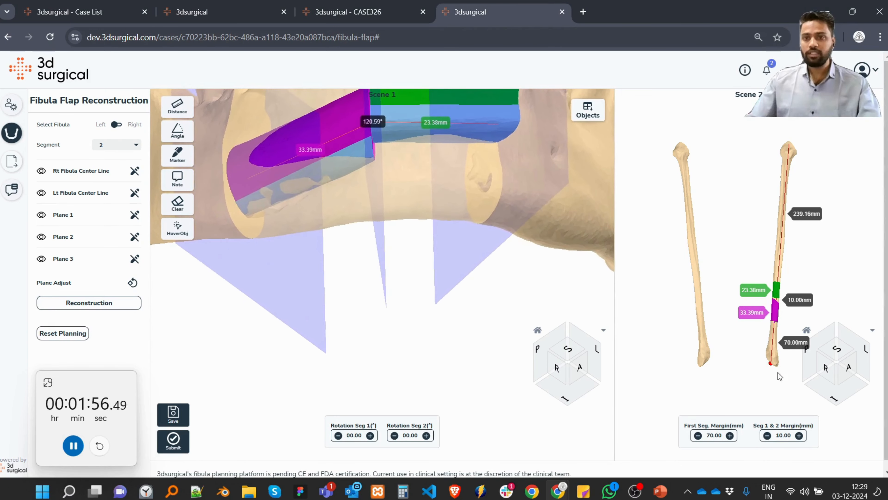
scroll(751, 327, "up", 4)
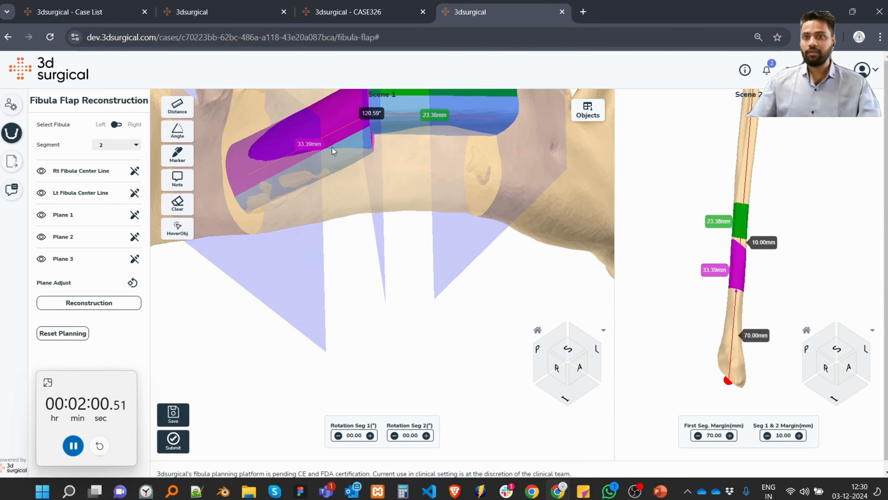
left_click_drag(369, 209, 279, 146)
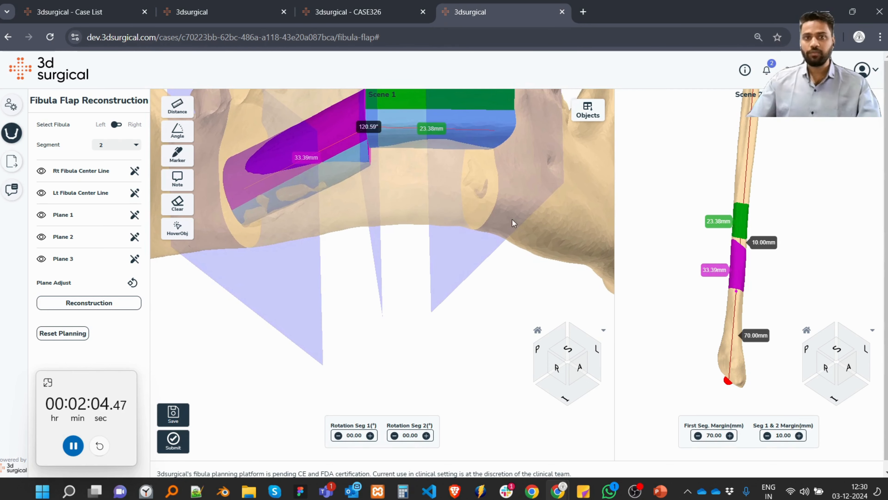
left_click_drag(512, 219, 458, 362)
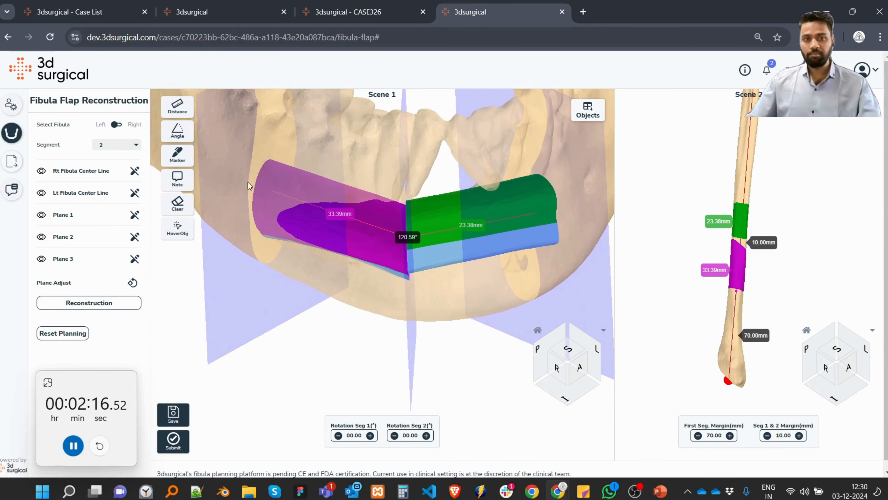
right_click_drag(417, 219, 398, 223)
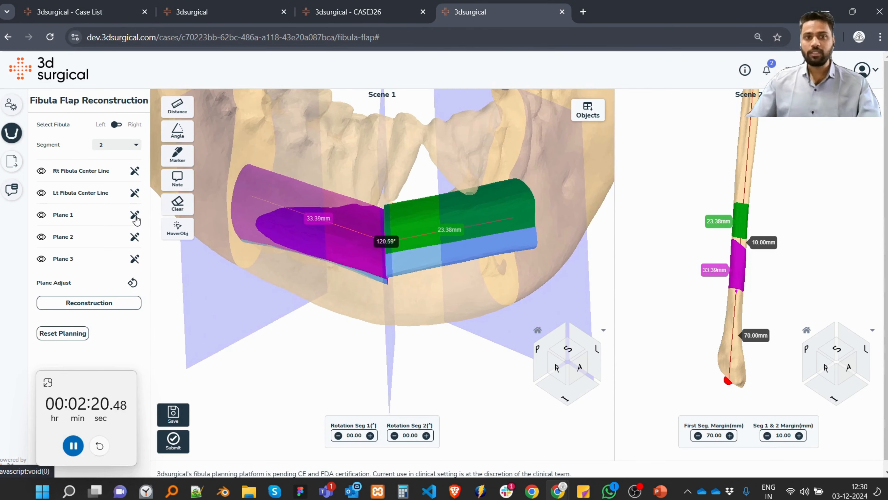
left_click(135, 217)
left_click(41, 219)
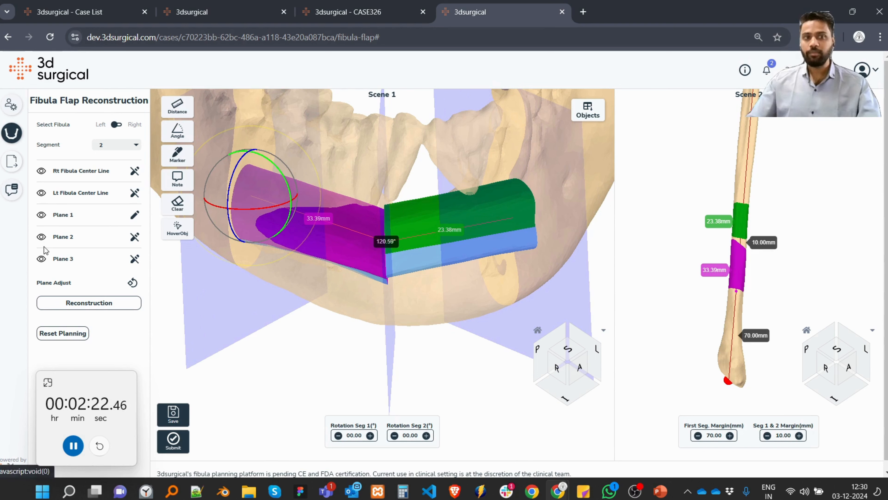
left_click(42, 240)
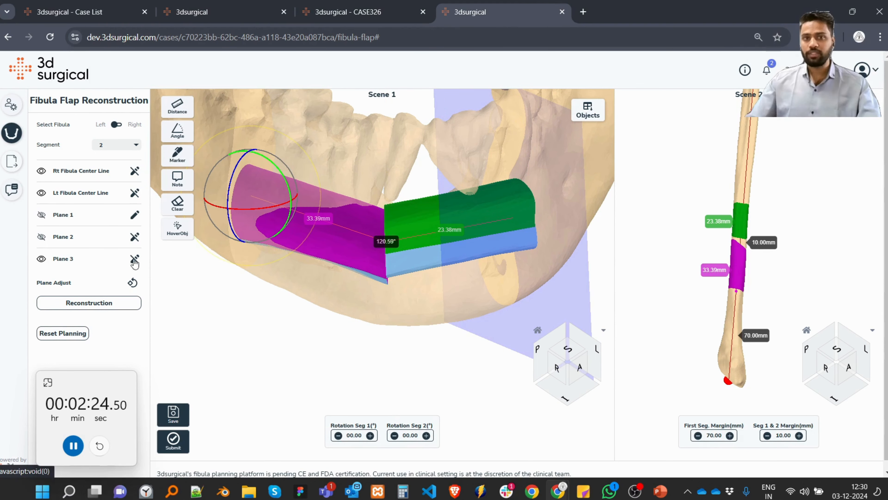
Move Planes 1, 2 and 3 downward to bring both fibula segments closer to the mandible's lower border.
key("w")
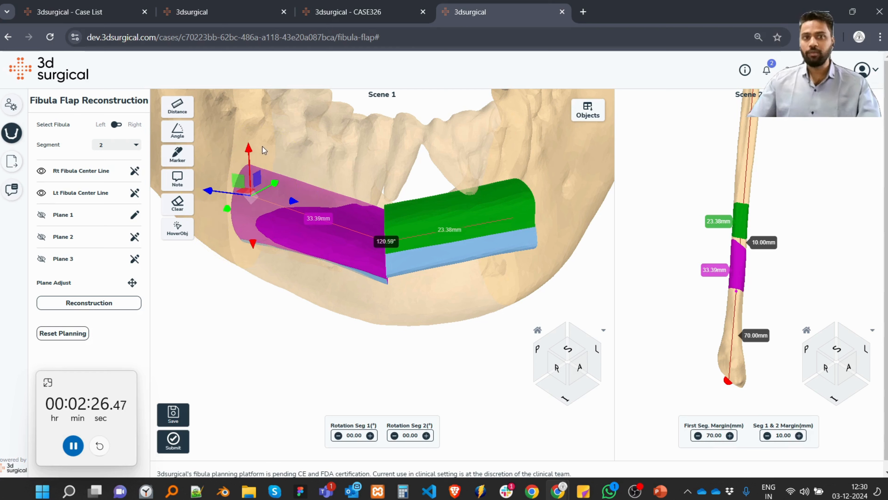
left_click_drag(250, 151, 251, 182)
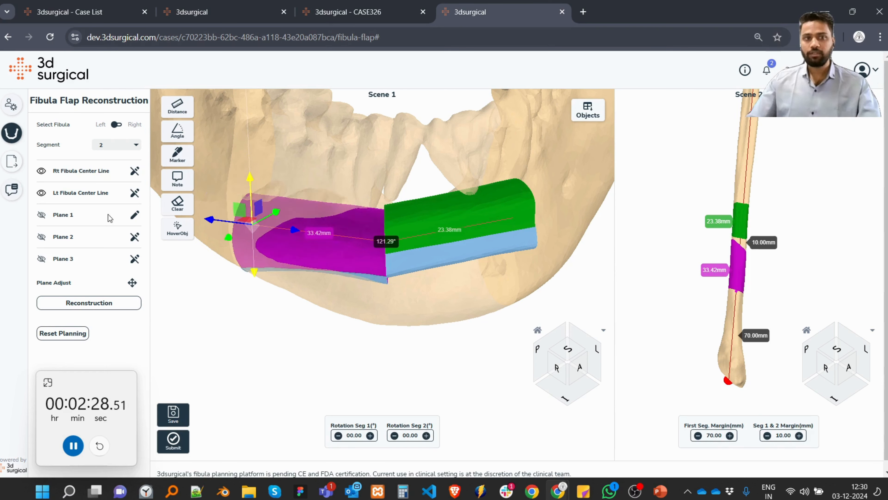
left_click(135, 237)
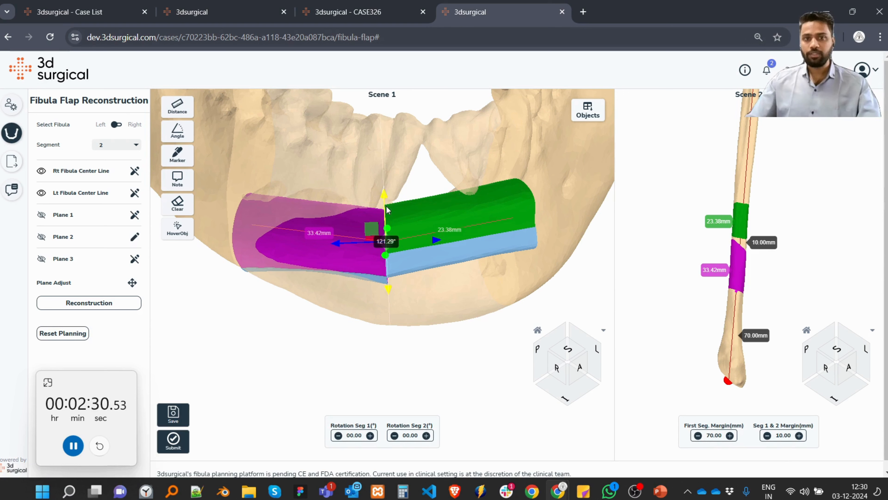
left_click_drag(388, 210, 151, 270)
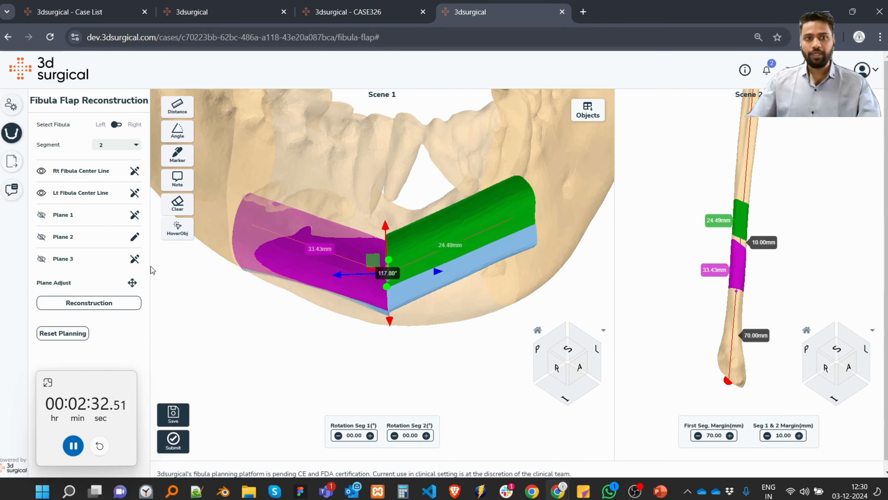
left_click(135, 259)
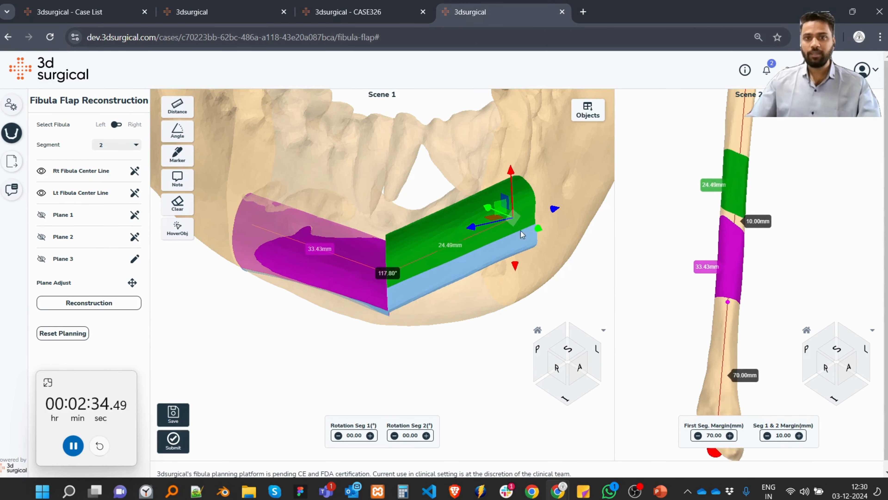
left_click_drag(512, 175, 513, 219)
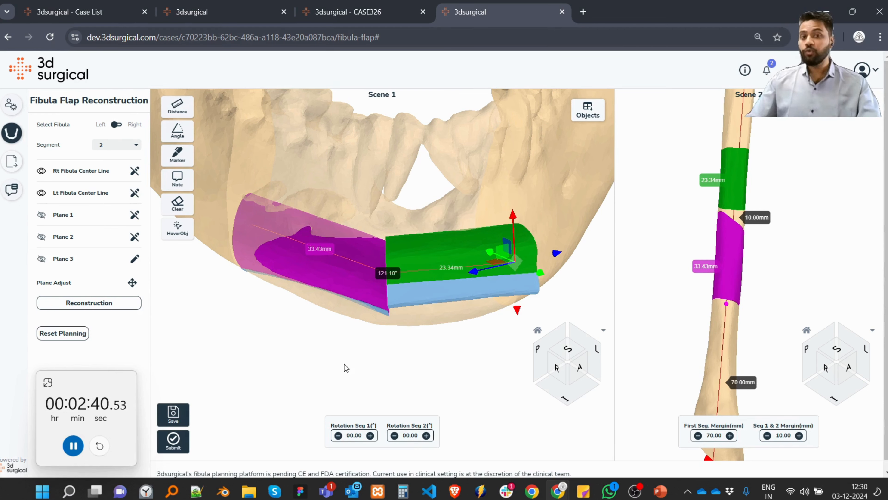
Set the rotation of segment 1 to 142° to turn its lateral surface toward the outer side of the mandible.
right_click_drag(344, 364, 350, 447)
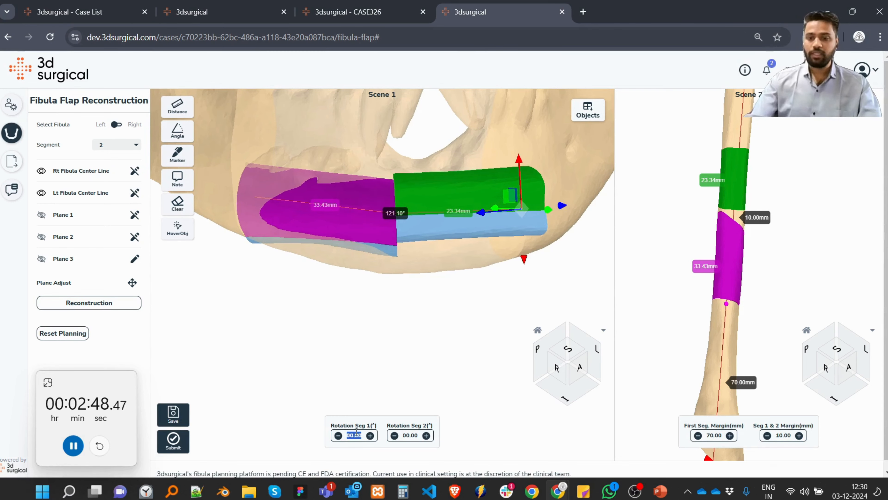
type("0")
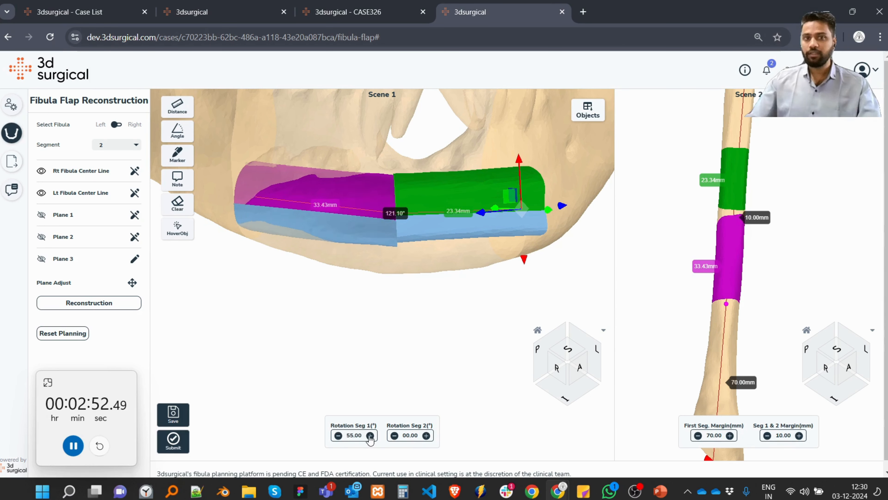
double_click(353, 435)
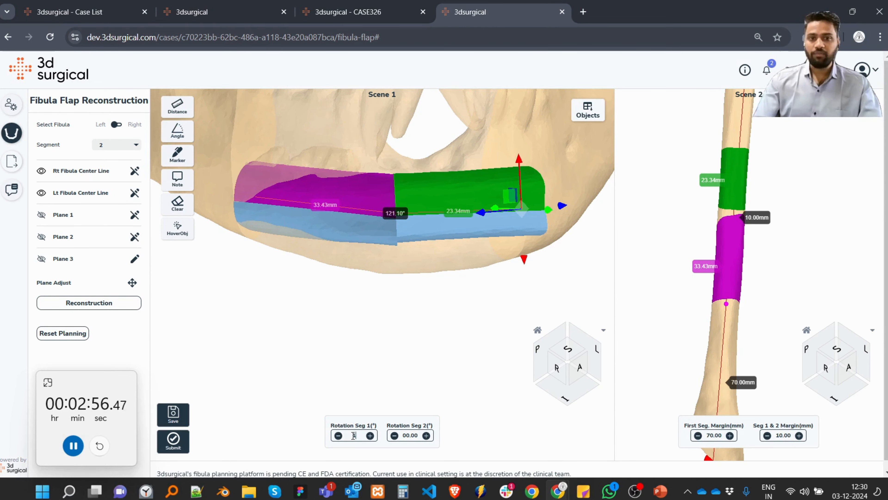
type("150")
left_click_drag(357, 274, 312, 286)
left_click(338, 436)
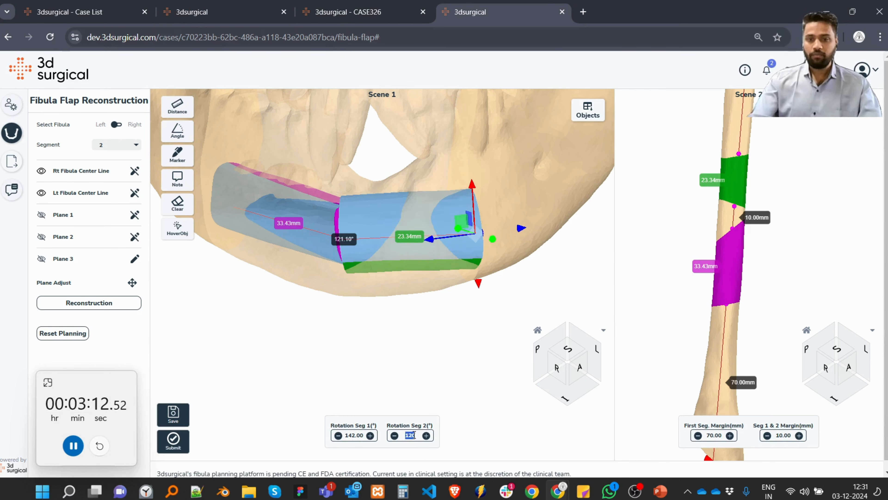
Set the rotation of segment 2 to 93° to align its lateral surface with that of segment 1.
type("0")
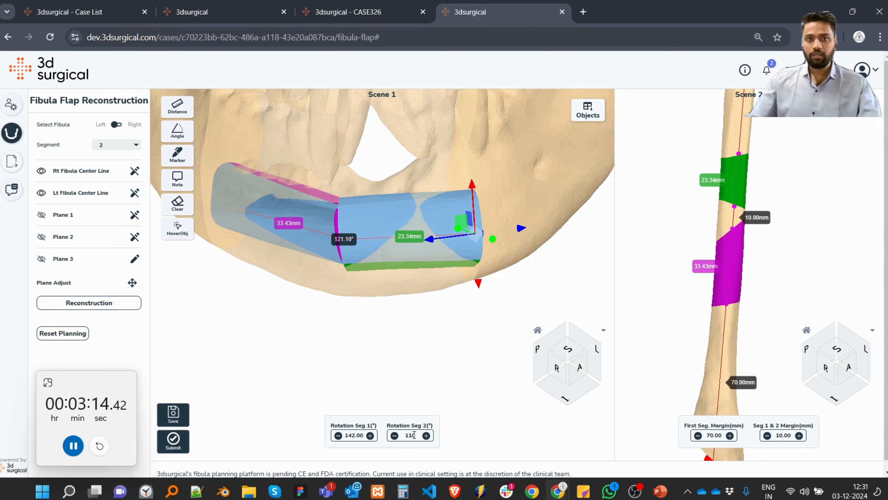
left_click(393, 437)
left_click(393, 437)
left_click(393, 438)
left_click(393, 437)
left_click(393, 437)
left_click(393, 437)
left_click(393, 437)
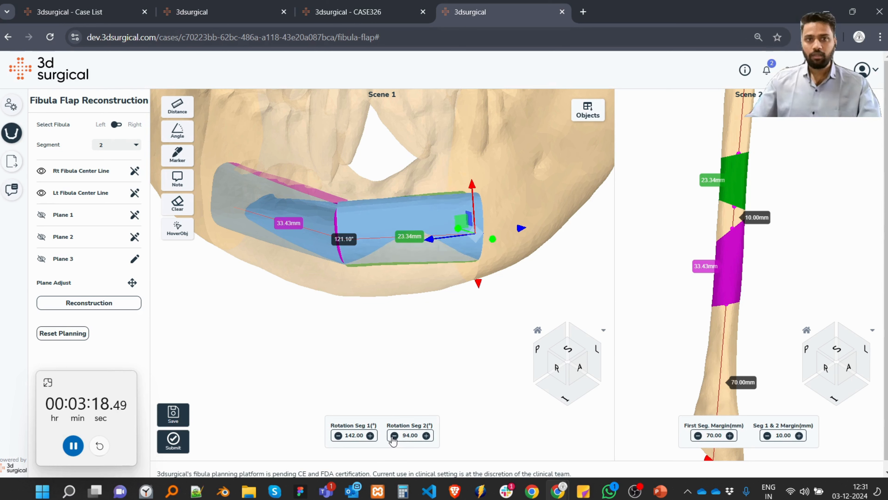
left_click_drag(300, 327, 425, 349)
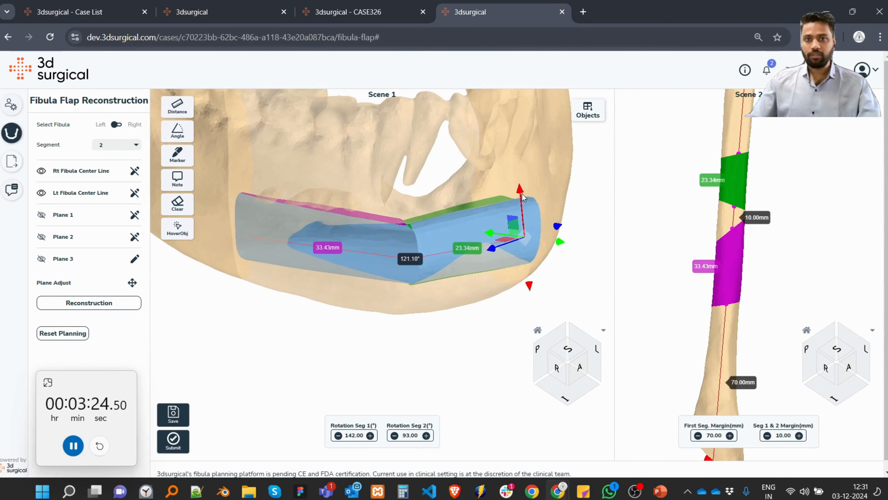
Lower Plane 3 and Plane 2 toward the mandible's lower border, and shift Plane 2 inward so both segments sit within the mandible contour.
left_click_drag(521, 213, 544, 256)
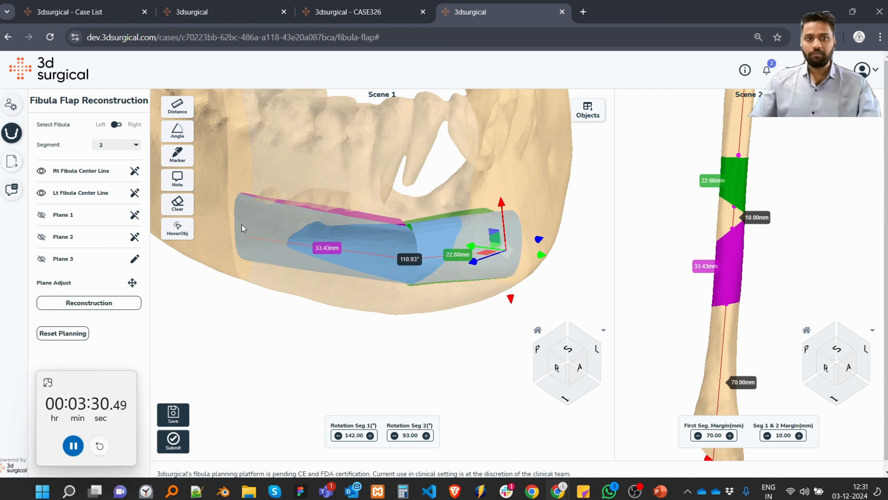
left_click(135, 238)
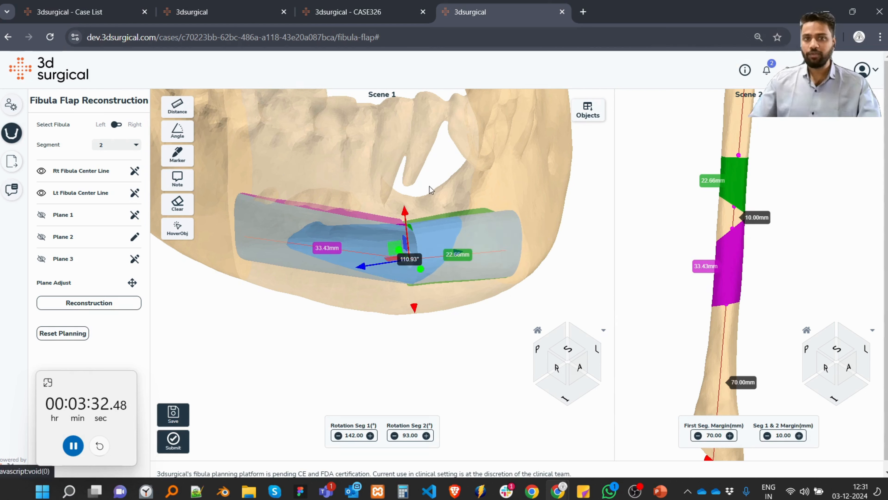
left_click_drag(405, 222, 406, 230)
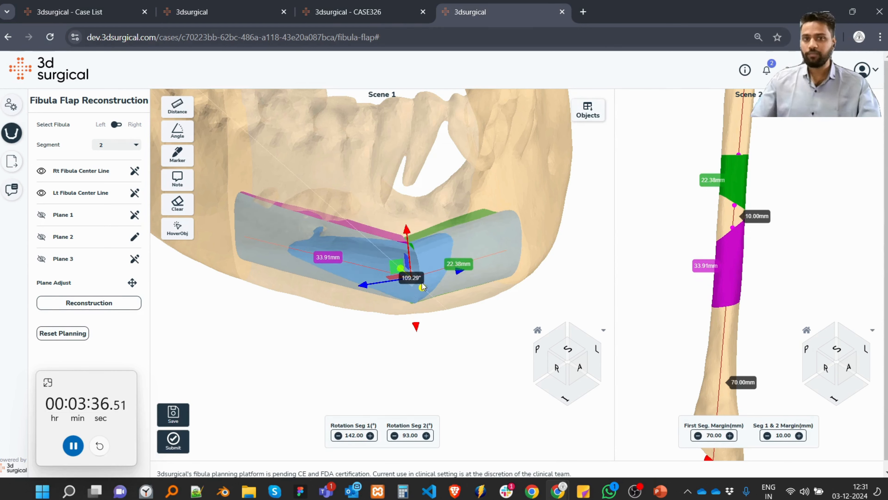
left_click_drag(422, 286, 354, 291)
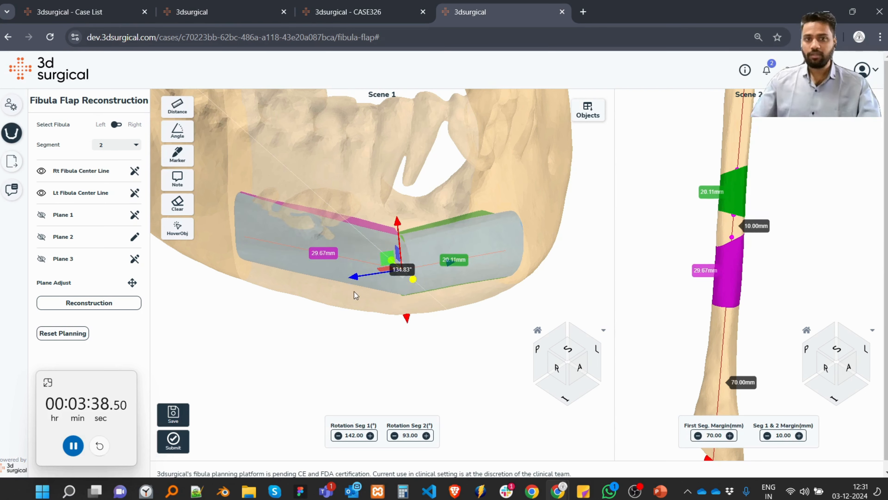
Lower Plane 1 and Plane 2 to bring segment 1 and the segment junction closer to the mandible's lower border.
left_click(133, 260)
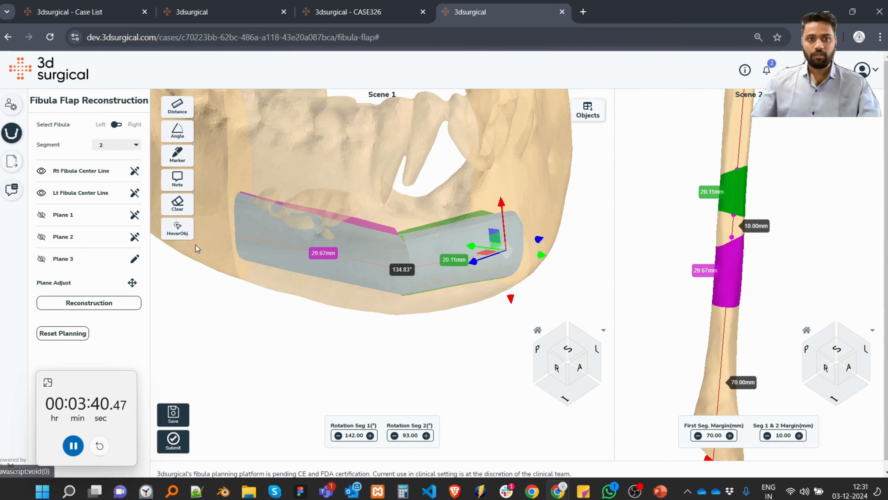
left_click(136, 214)
left_click_drag(243, 202, 264, 211)
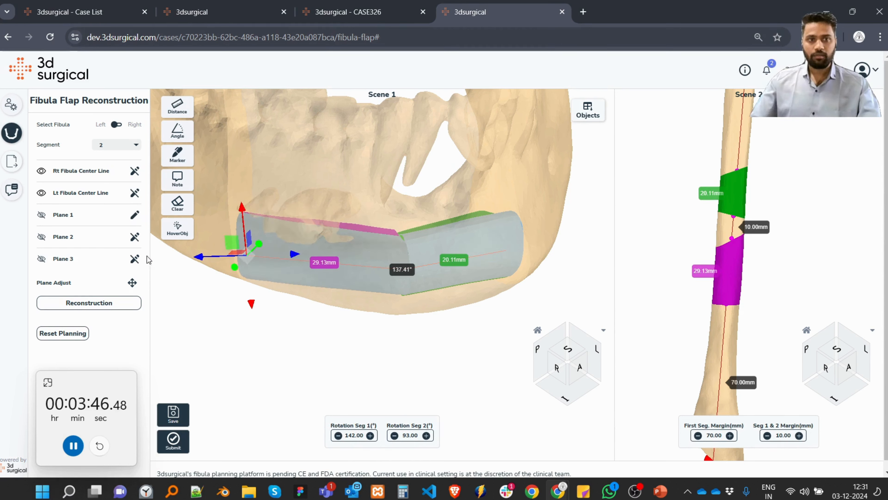
left_click(139, 259)
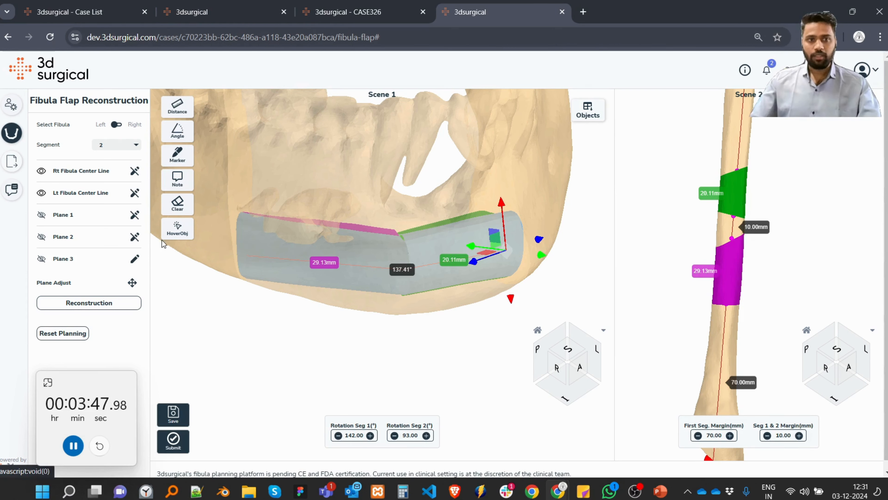
left_click(133, 238)
left_click_drag(396, 233, 399, 248)
Check the segments from below, above and the side, and raise Plane 1 slightly to level segment 1.
left_click_drag(489, 189, 404, 66)
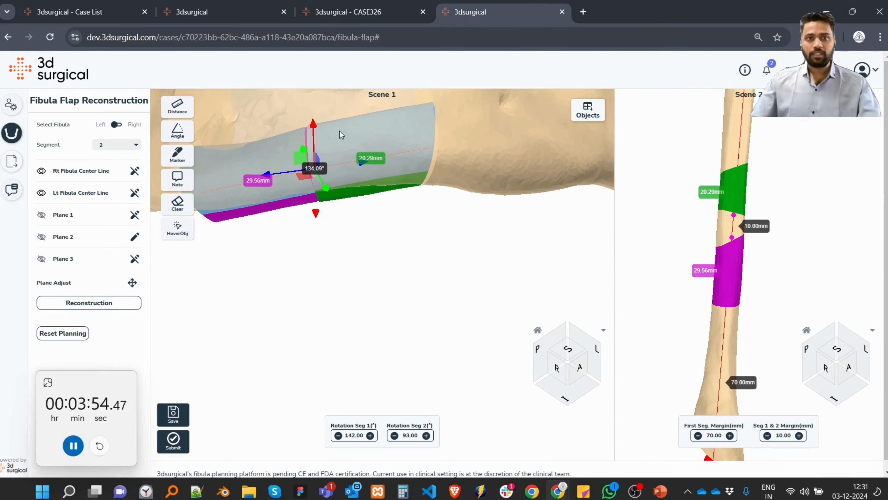
scroll(447, 161, "down", 5)
left_click_drag(460, 205, 415, 294)
scroll(408, 292, "up", 3)
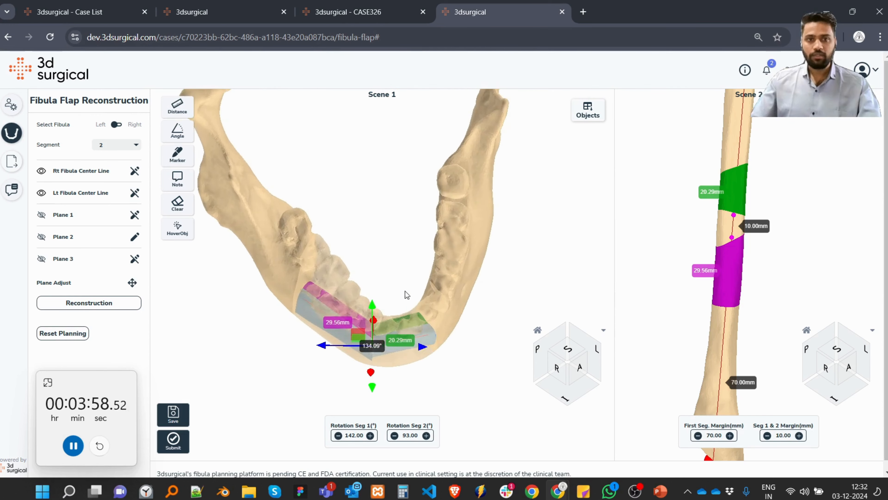
left_click_drag(373, 244, 269, 234)
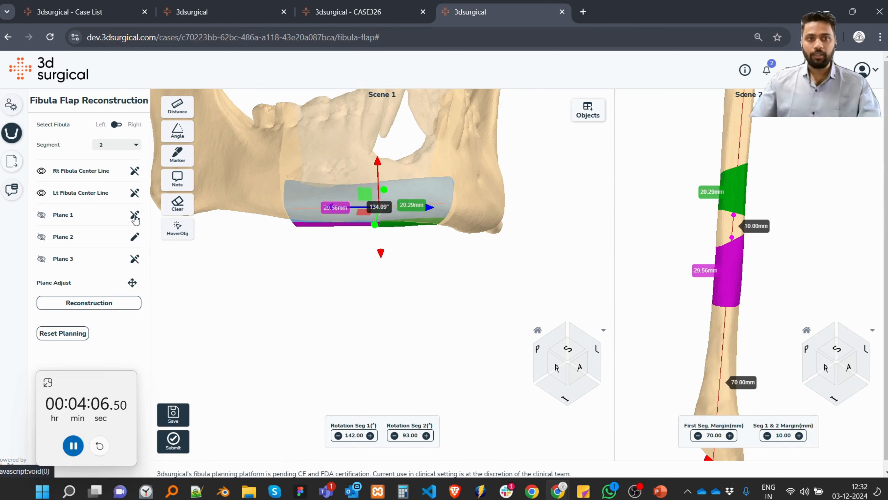
left_click_drag(296, 163, 297, 158)
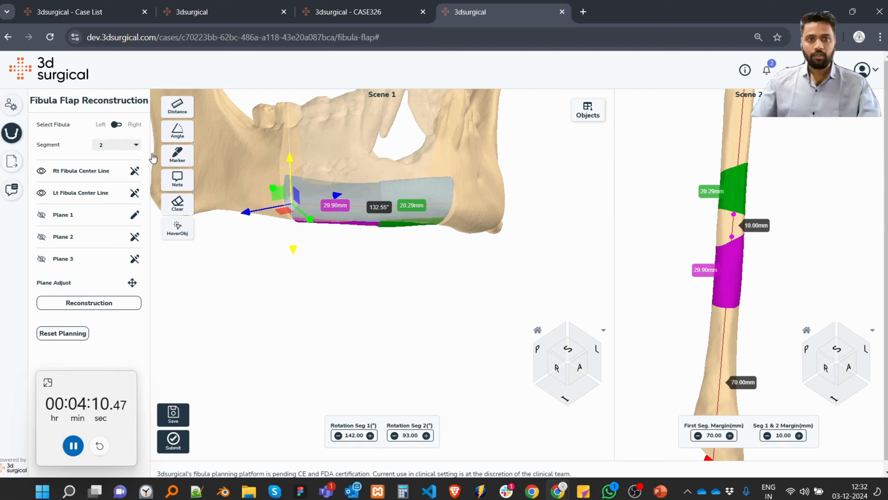
Hide the mandible and fine-tune Plane 1 so the end of segment 1 matches the resected bone stump.
left_click(603, 118)
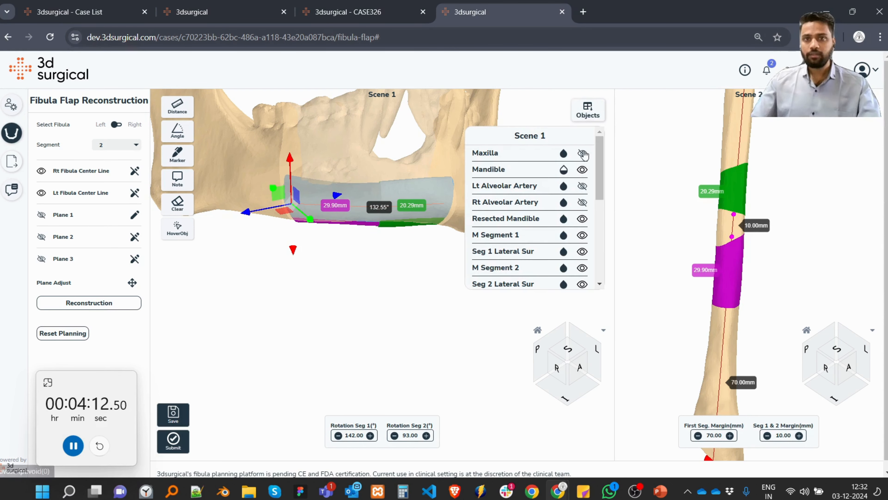
left_click(582, 170)
left_click(591, 116)
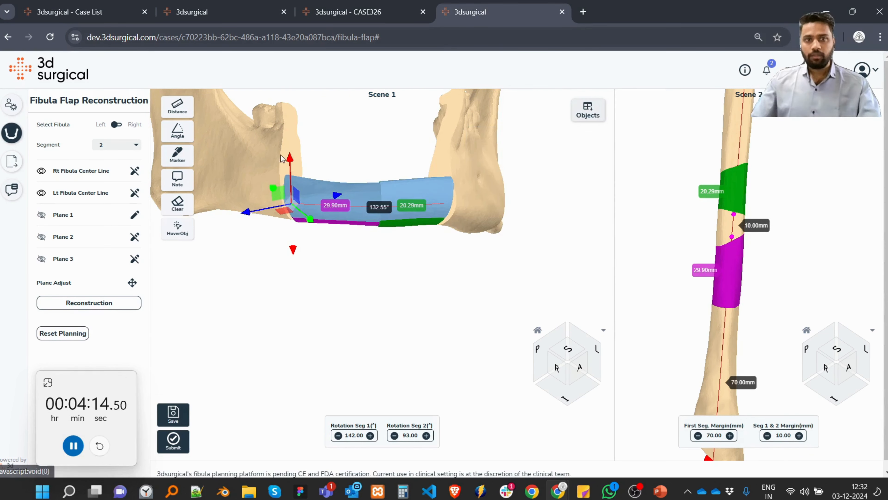
left_click_drag(284, 173, 253, 182)
scroll(262, 201, "up", 5)
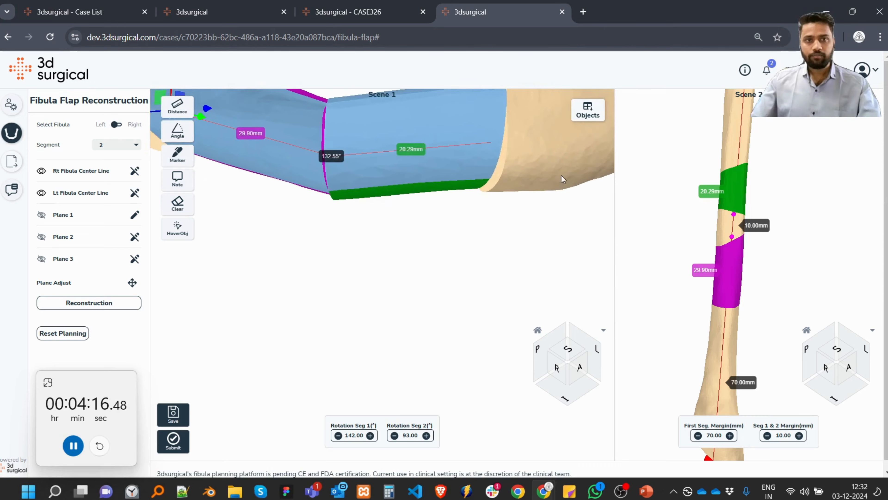
scroll(376, 244, "down", 5)
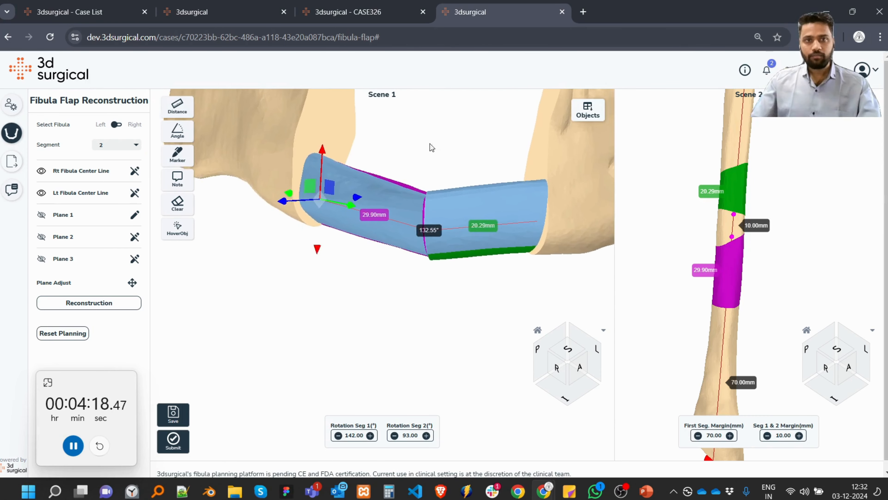
left_click_drag(395, 164, 331, 205)
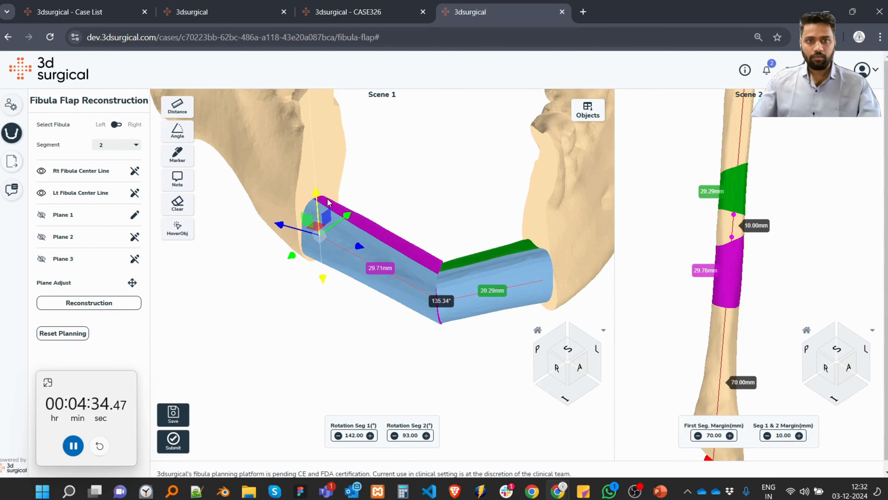
left_click_drag(439, 214, 220, 220)
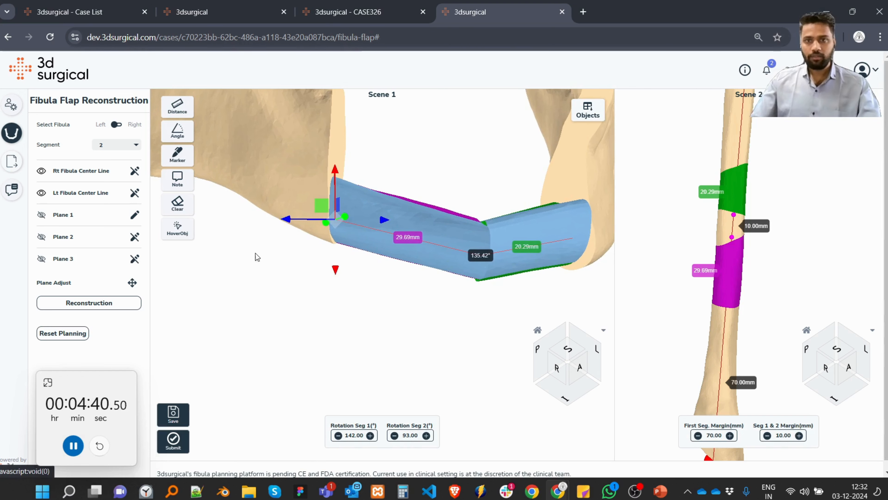
Lower Plane 3 slightly and nudge its in-out position so segment 2 matches the anterior resection face.
left_click(135, 259)
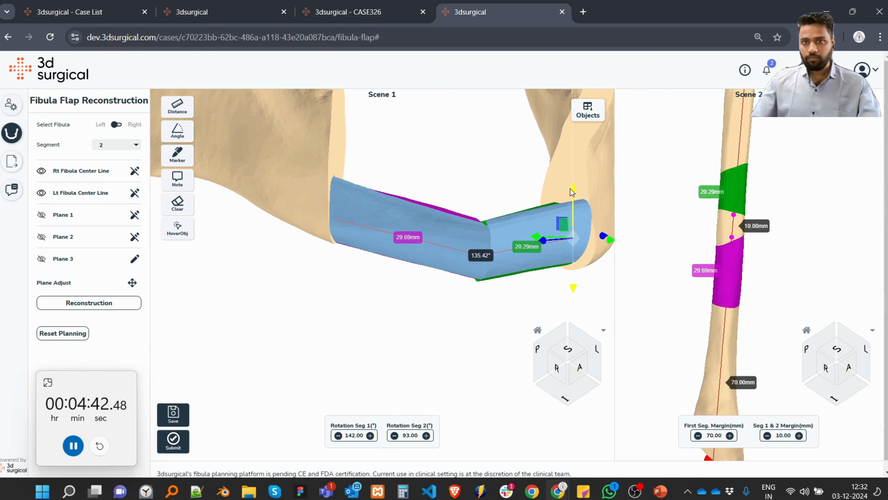
left_click_drag(571, 188, 571, 196)
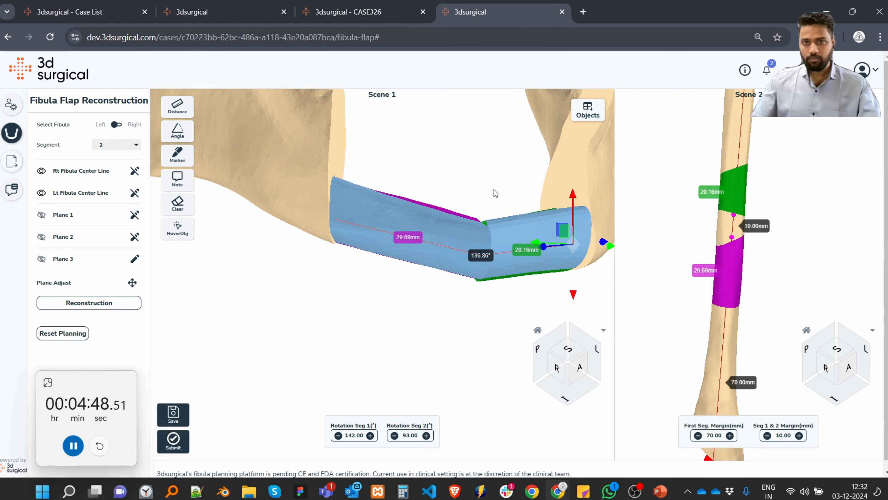
left_click_drag(494, 189, 501, 195)
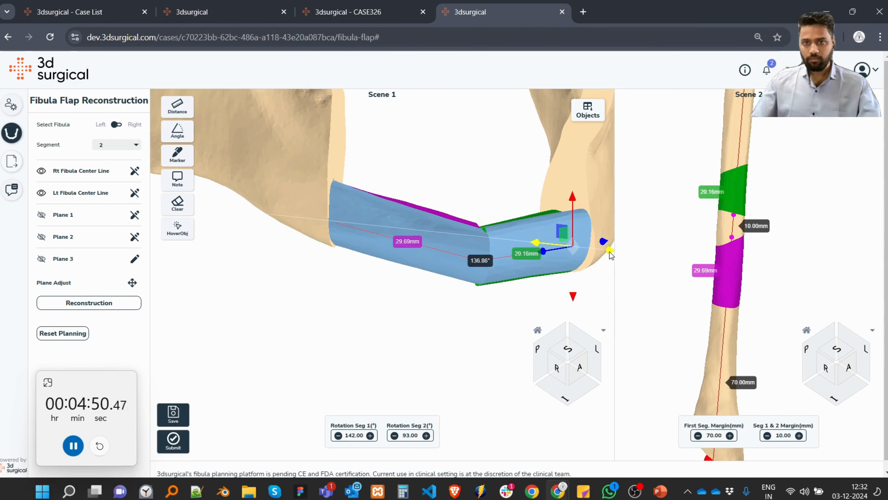
left_click_drag(609, 251, 605, 251)
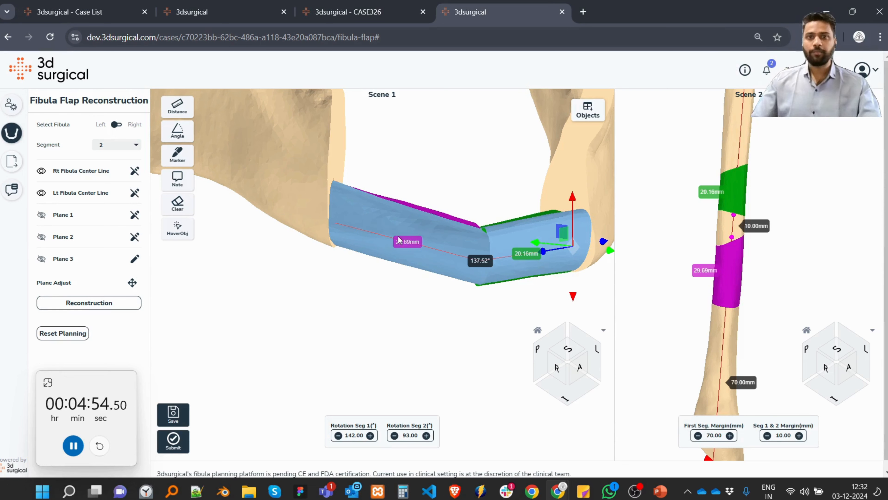
Show the mandible again and examine the segments' fit in the mandible and their cut positions on the fibula.
left_click(588, 110)
left_click(589, 173)
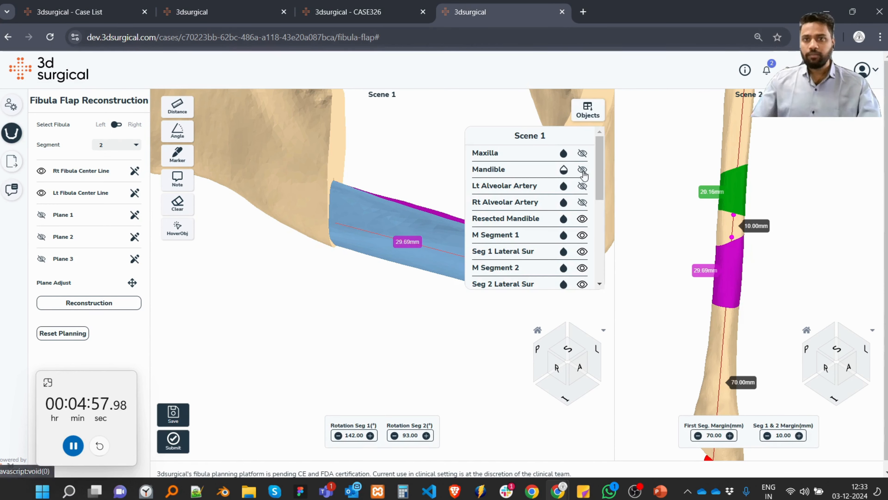
left_click(587, 111)
left_click_drag(428, 179, 252, 218)
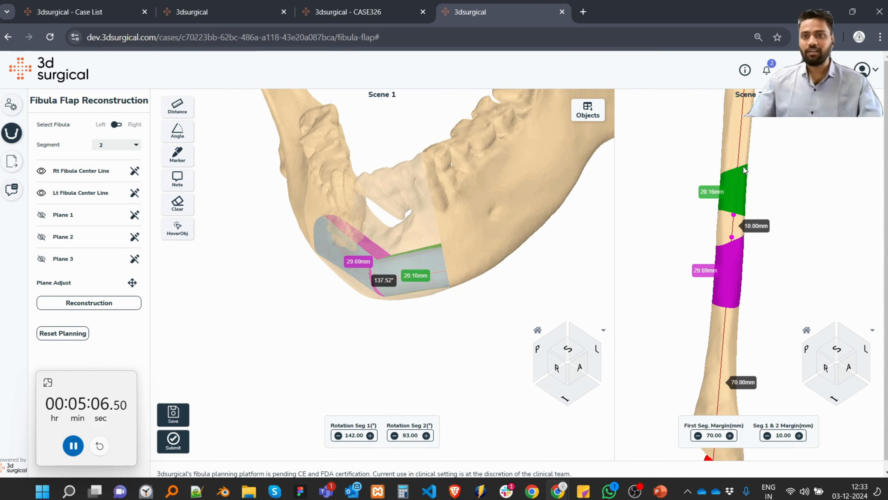
left_click_drag(748, 146, 743, 278)
right_click_drag(742, 277, 764, 270)
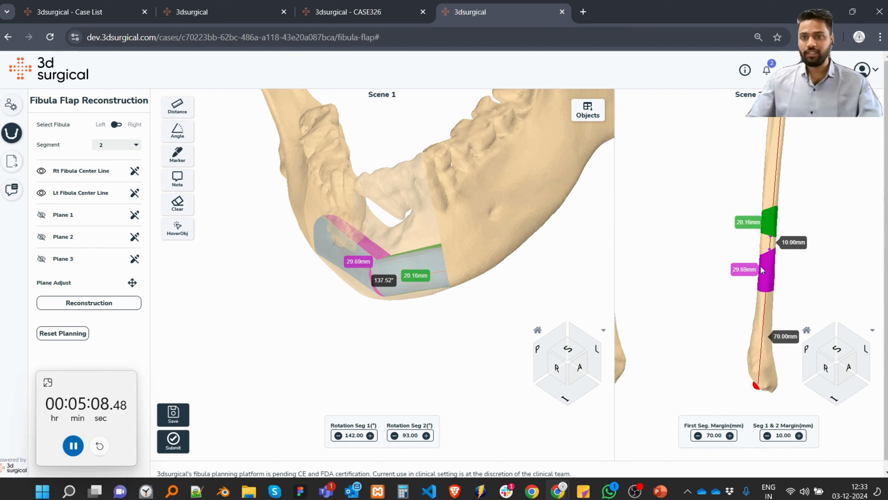
scroll(796, 255, "up", 5)
left_click_drag(746, 254, 717, 300)
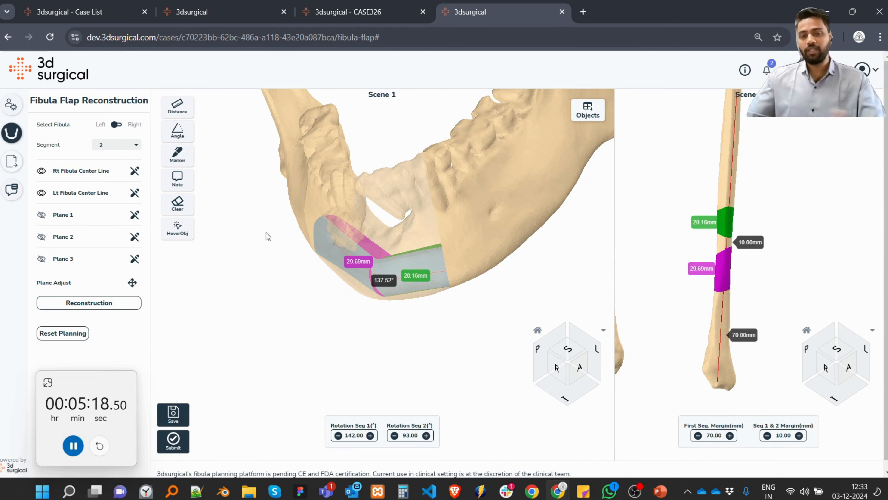
left_click_drag(427, 259, 490, 237)
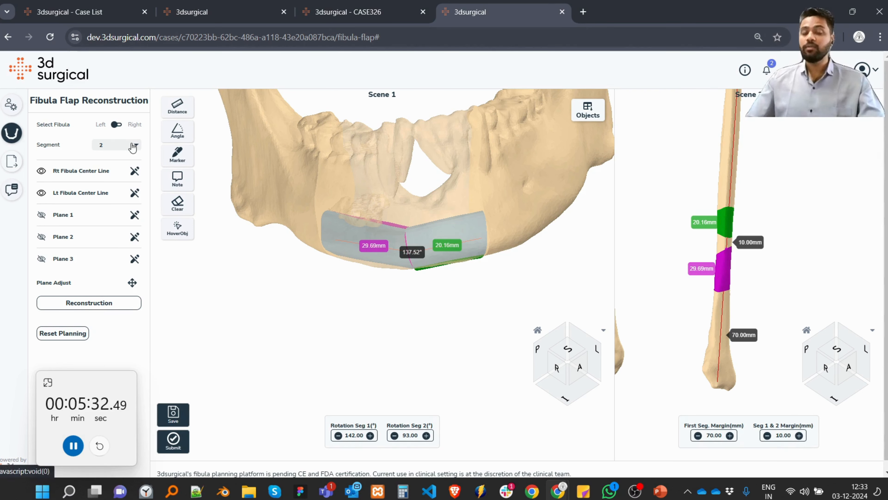
left_click(360, 10)
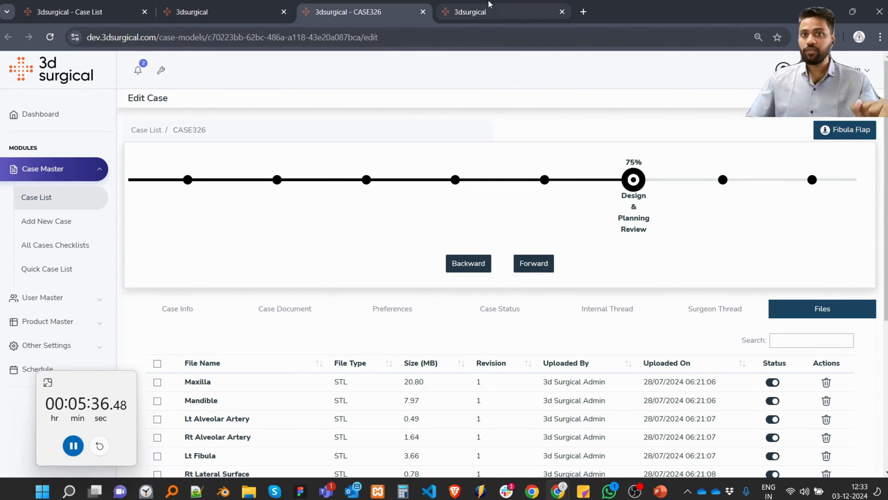
left_click(465, 11)
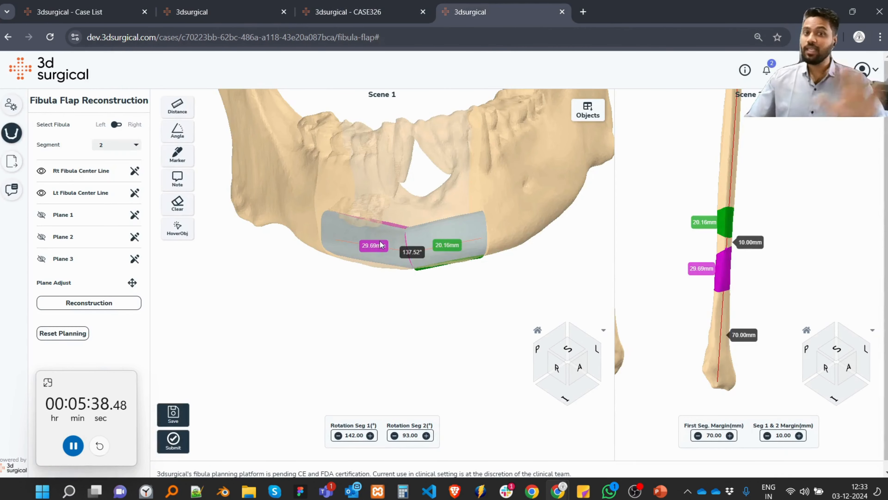
Save the fibula flap planning and dismiss the confirmation.
left_click_drag(422, 191, 423, 195)
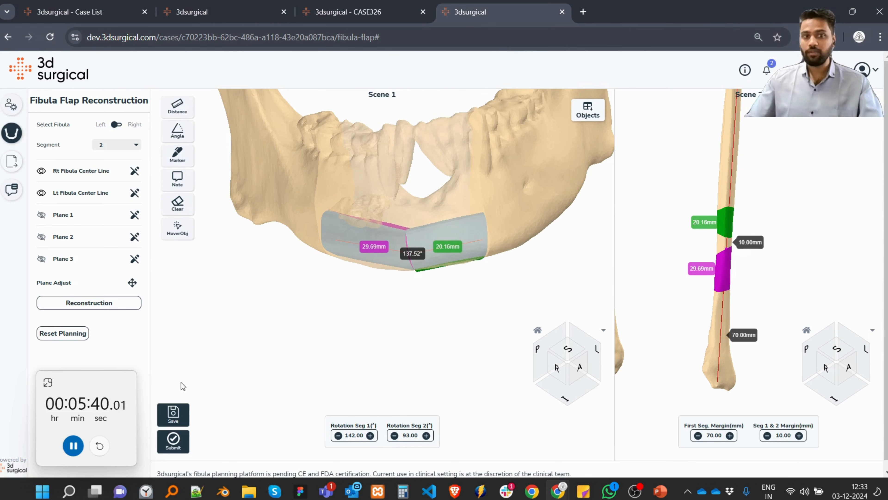
left_click(178, 412)
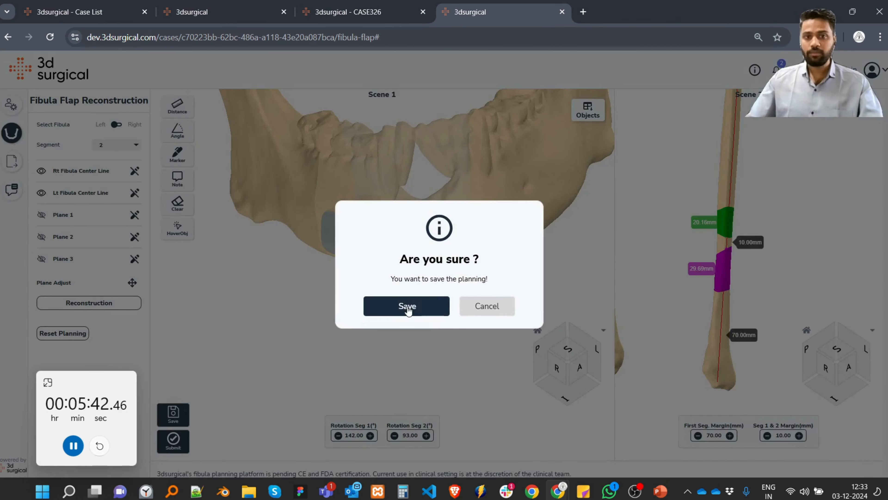
left_click(408, 309)
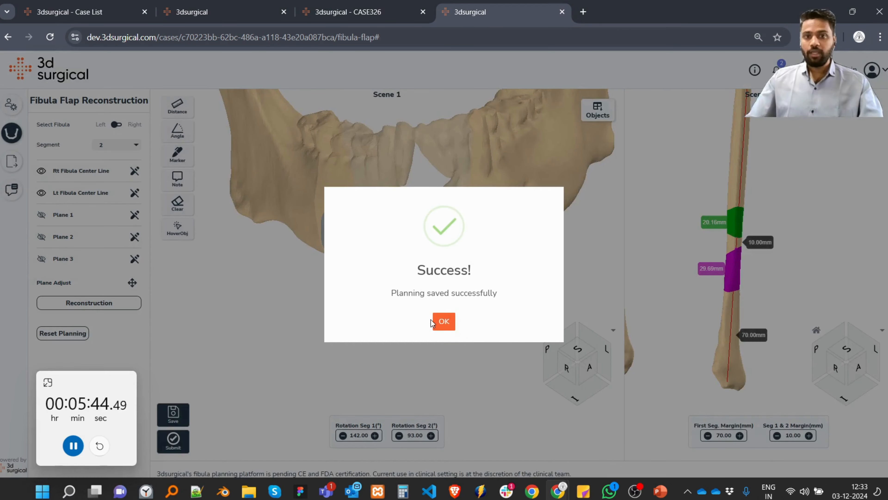
left_click(441, 321)
Rotate Plane 1 slightly to change the end cut of segment 1, and inspect the matching cut on the fibula.
left_click_drag(432, 207, 314, 223)
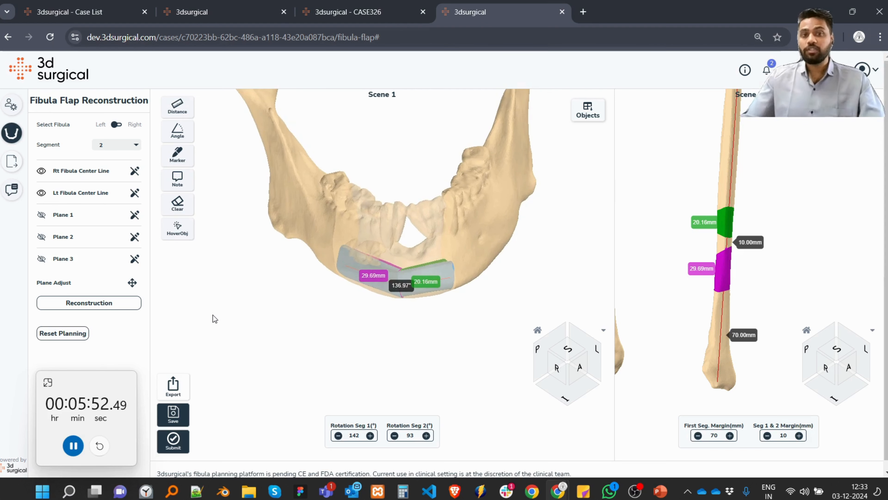
left_click(134, 214)
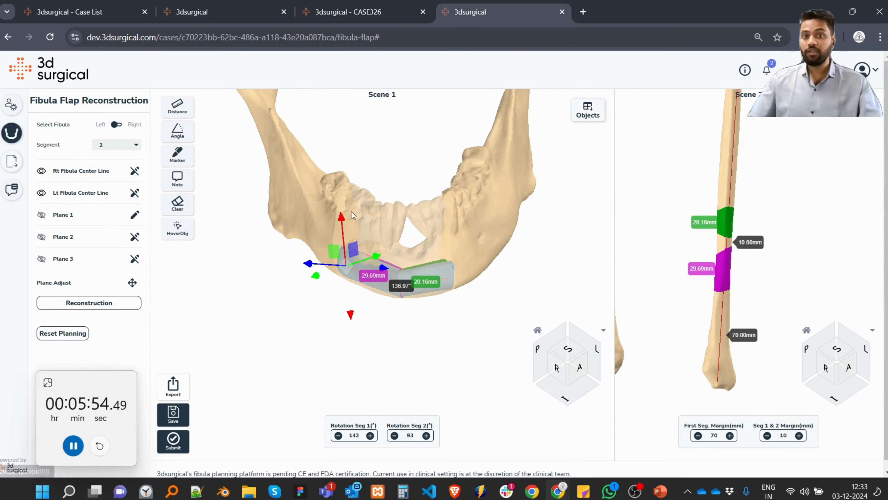
left_click_drag(404, 193, 443, 222)
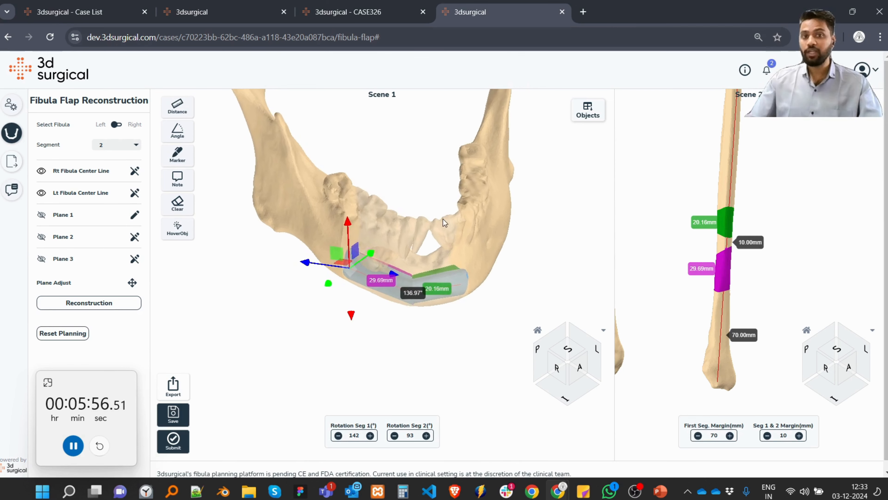
key("r")
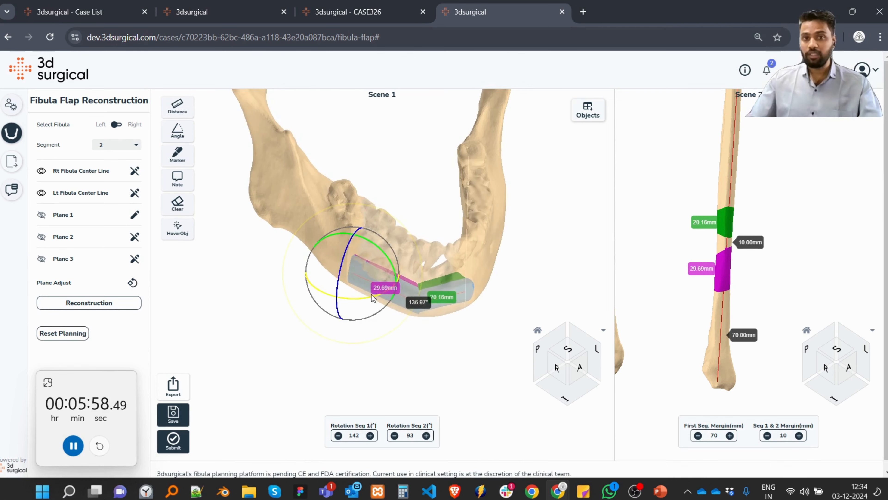
left_click_drag(368, 301, 349, 300)
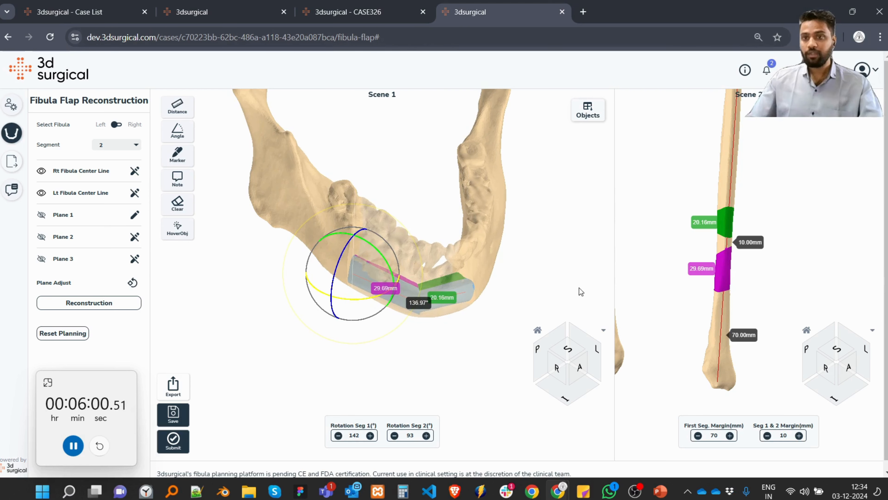
scroll(733, 269, "up", 8)
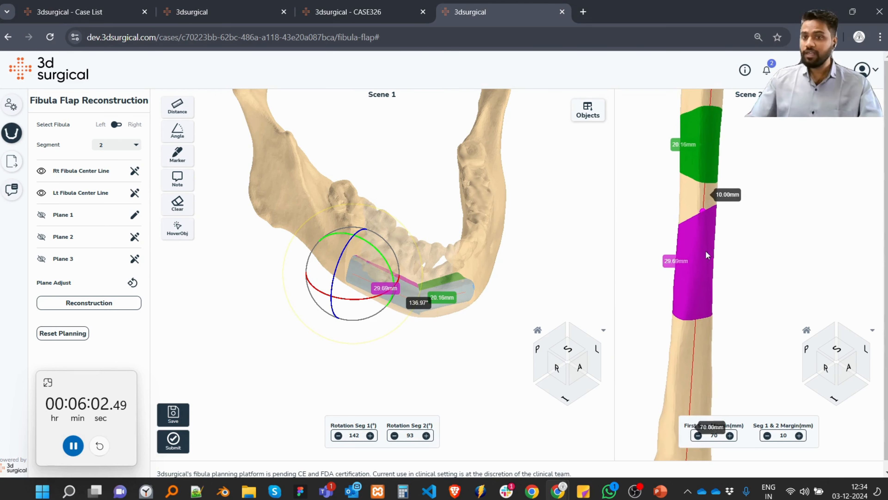
key("t")
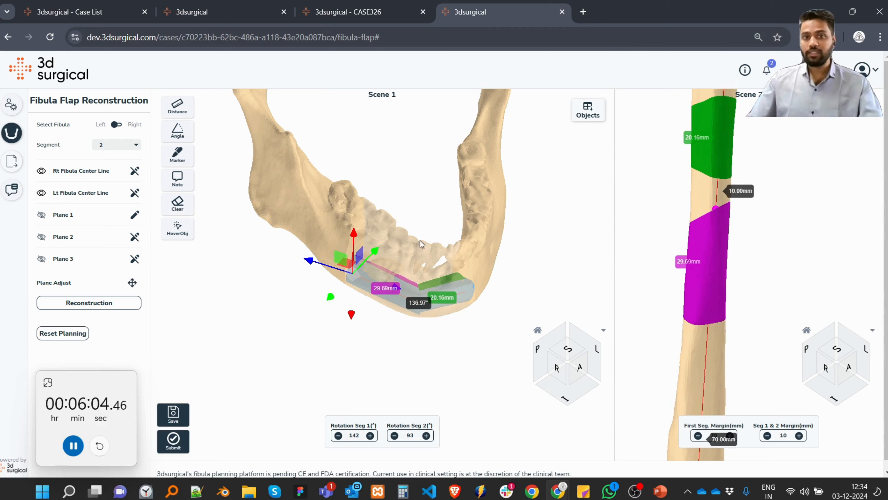
Show Planes 2 and 3, shift Plane 3 outward so segment 2 is about 22.6 mm long, and hide both planes.
left_click_drag(413, 217, 391, 334)
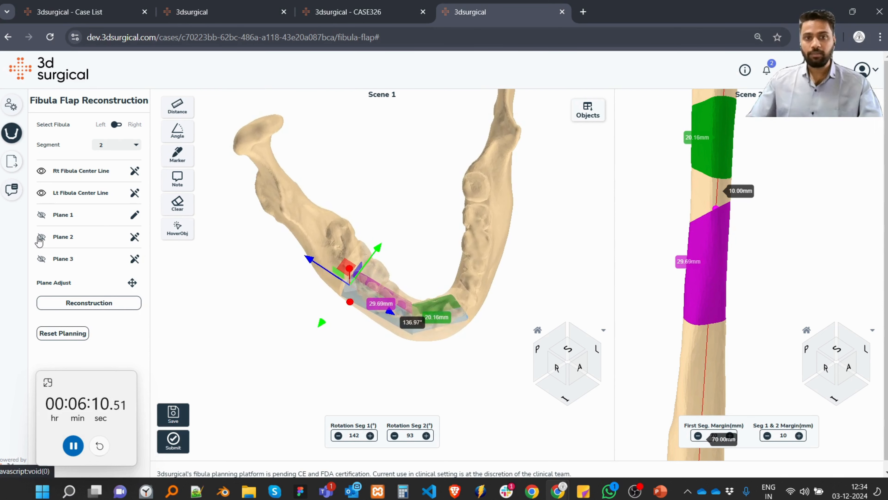
left_click(42, 259)
left_click_drag(407, 230, 401, 211)
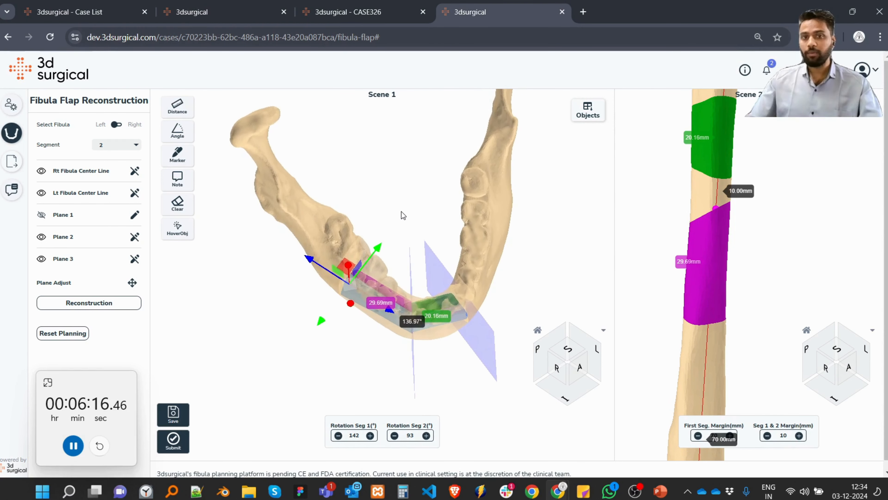
left_click(134, 259)
left_click_drag(505, 289, 507, 286)
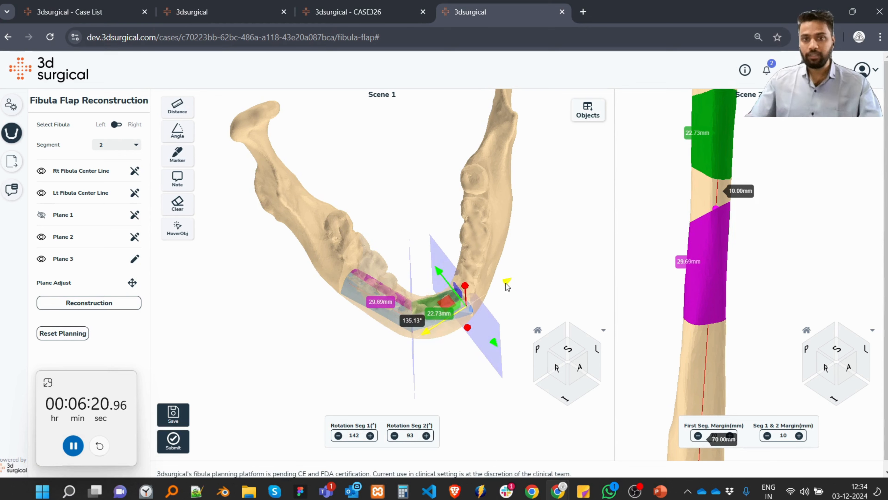
left_click(495, 346)
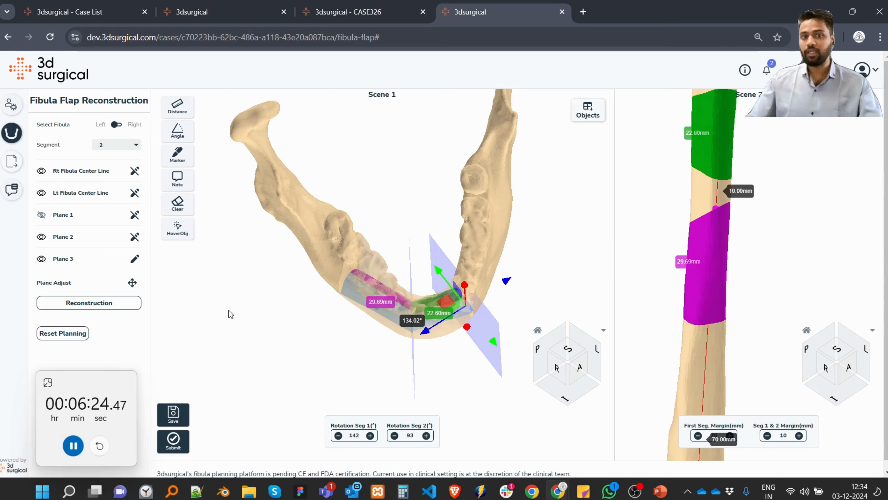
left_click(134, 259)
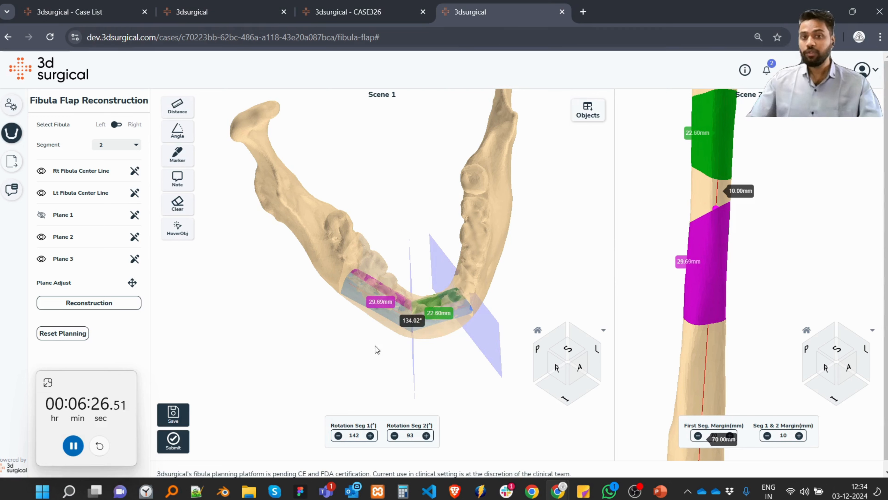
left_click(41, 236)
left_click(41, 259)
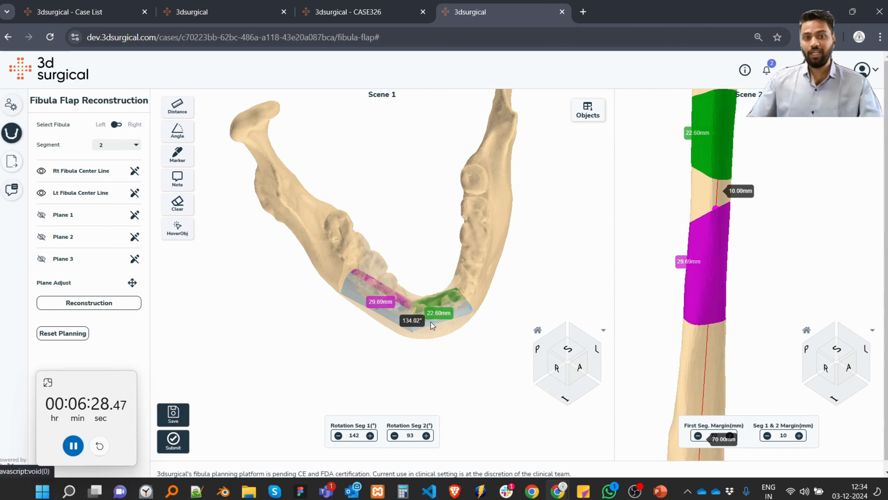
Increase the first segment margin from the fibula's distal end to 85 mm.
left_click_drag(412, 349, 481, 272)
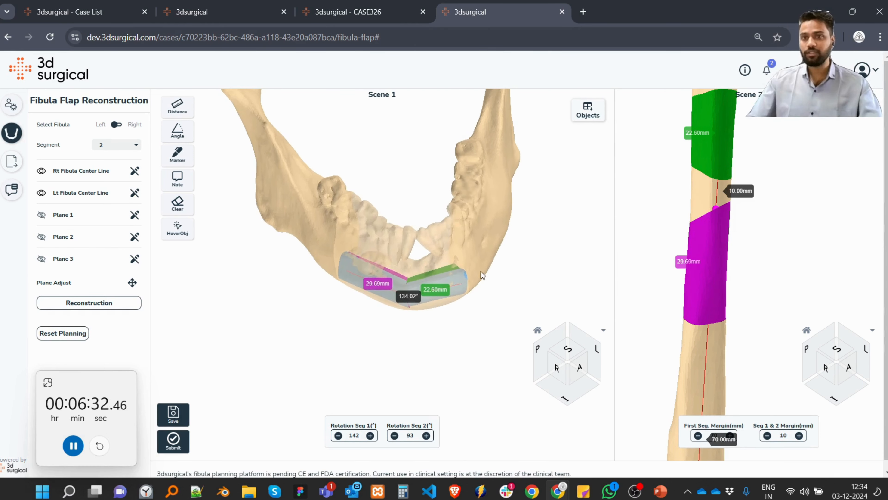
scroll(703, 258, "down", 4)
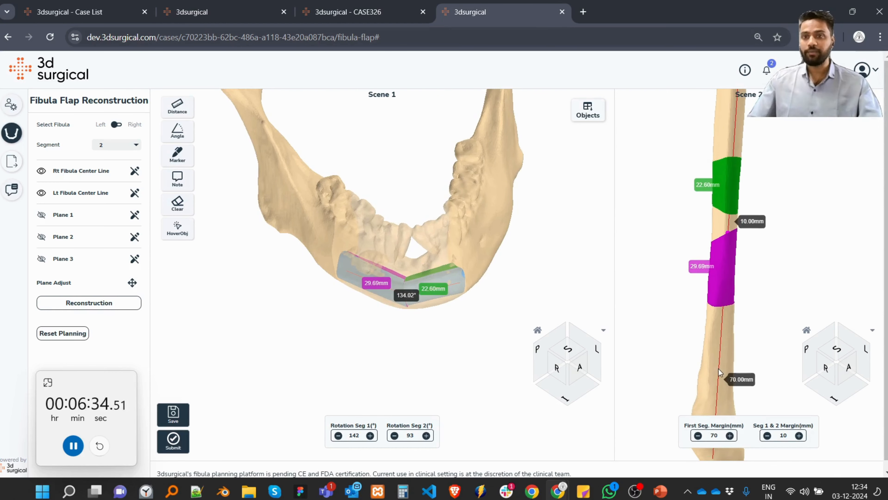
scroll(752, 293, "down", 3)
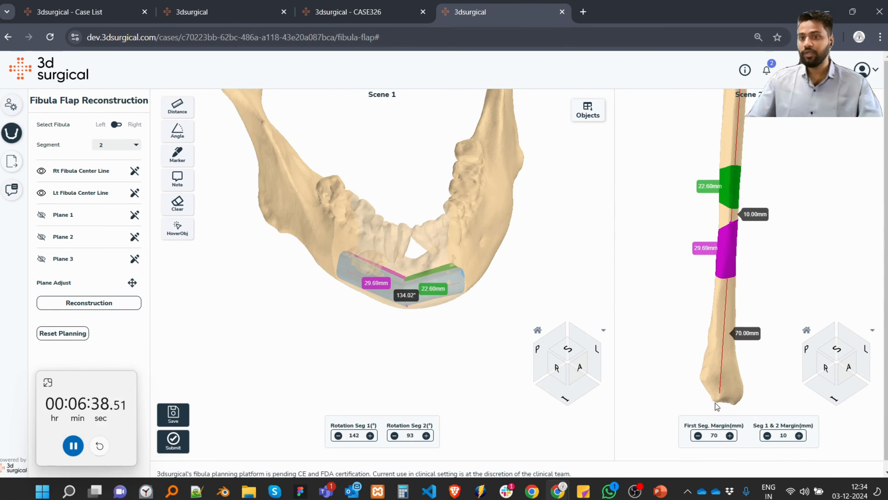
left_click(729, 436)
left_click(730, 436)
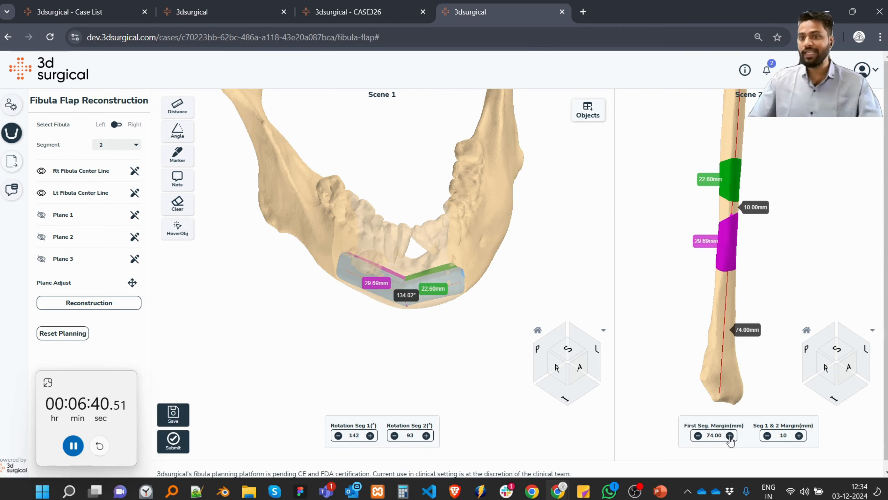
left_click(729, 436)
left_click(730, 435)
left_click(729, 435)
left_click(730, 435)
left_click(729, 435)
left_click(729, 435)
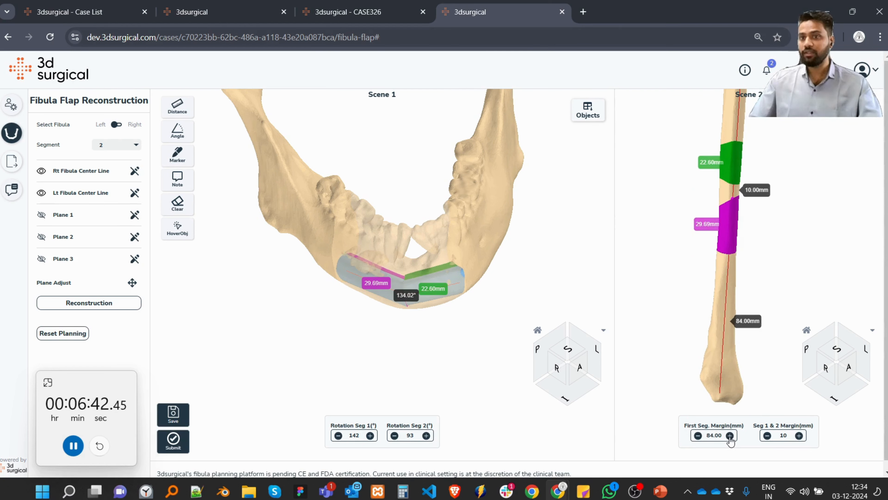
left_click(730, 436)
left_click(730, 435)
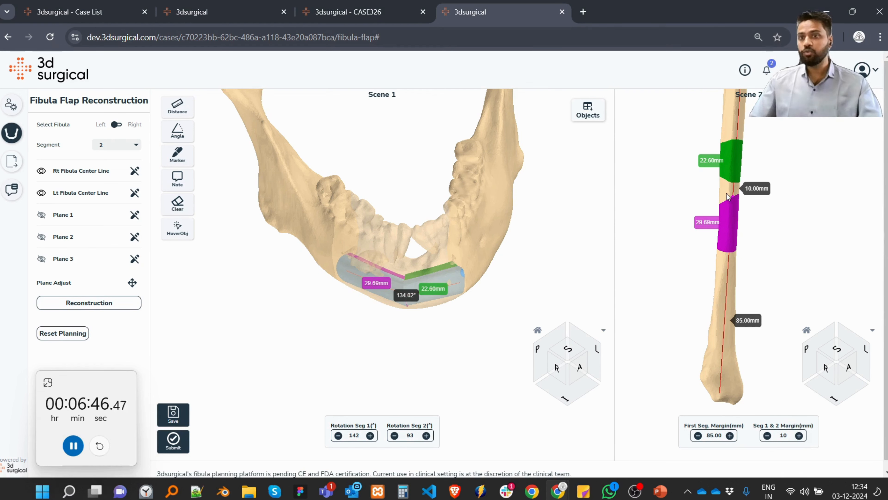
Measure the gap between the two segments along the fibula's surface and clear the measurement.
scroll(727, 196, "up", 5)
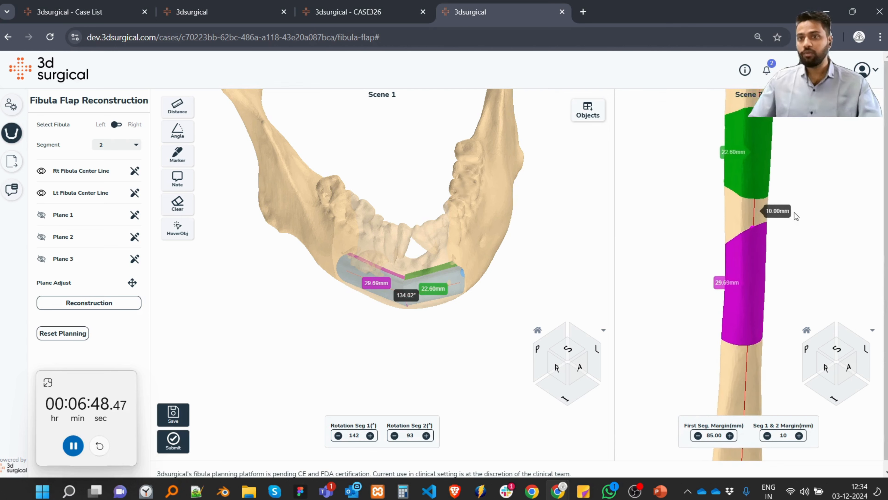
scroll(794, 212, "up", 3)
right_click_drag(772, 208, 766, 235)
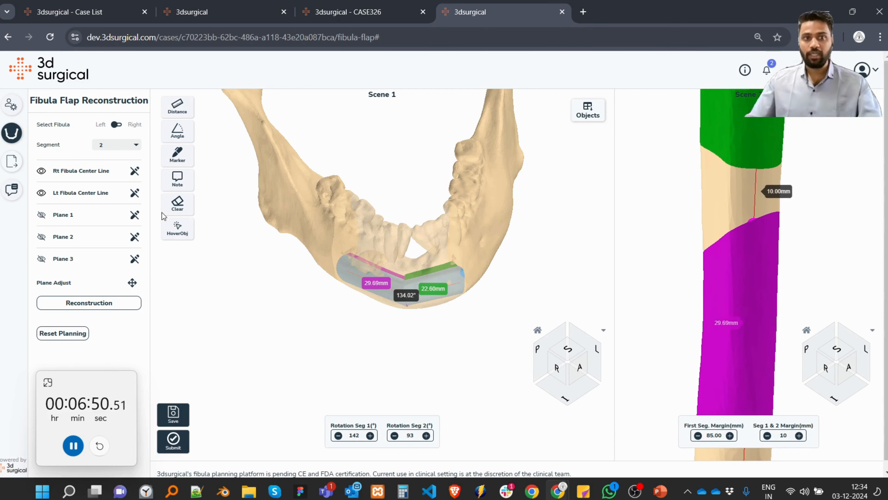
left_click(177, 107)
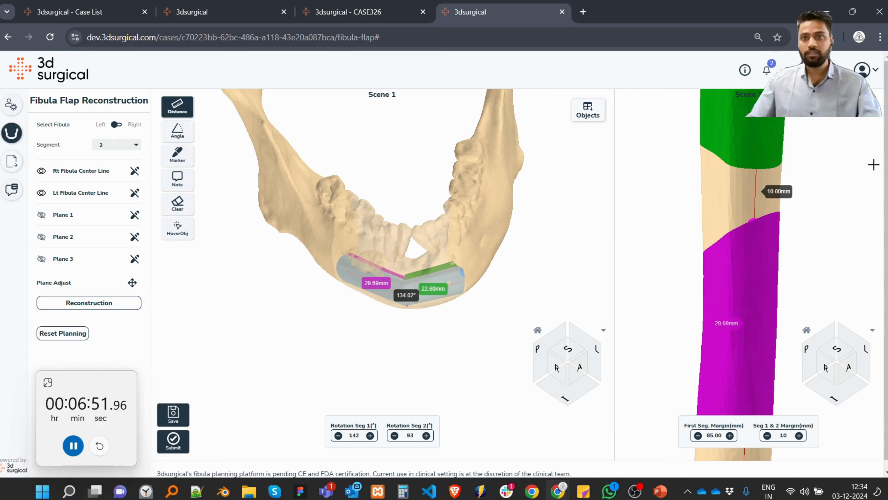
left_click(763, 170)
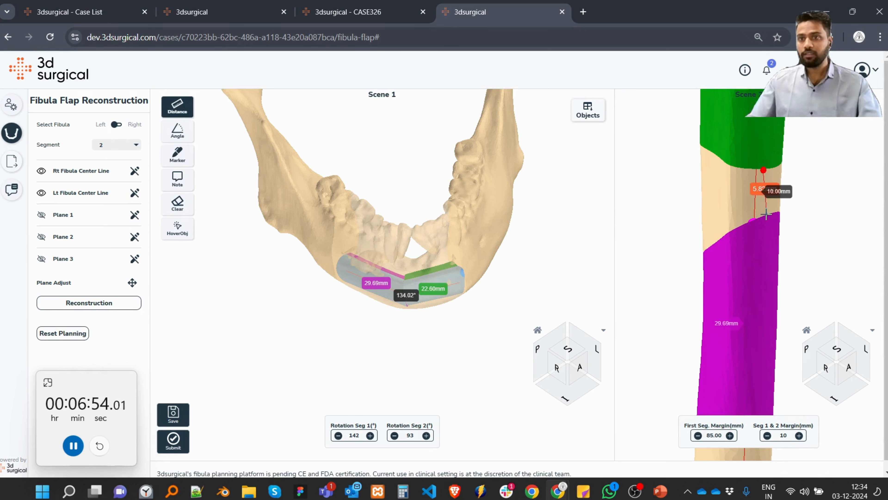
left_click(792, 214)
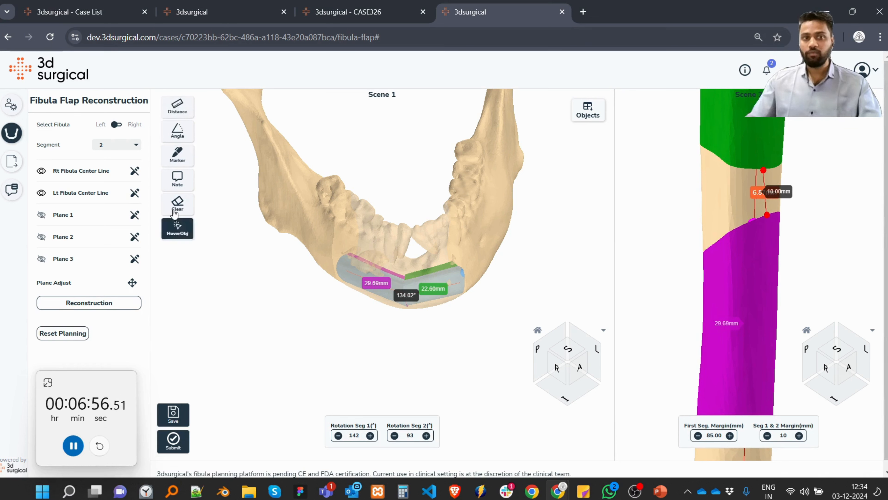
left_click(177, 203)
left_click(227, 222)
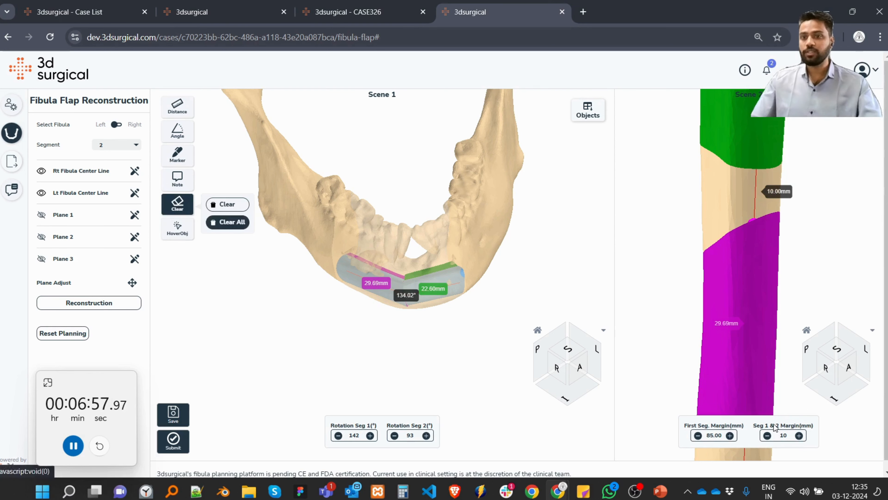
Reduce the margin between segments 1 and 2 on the fibula to 3 mm.
left_click(766, 437)
left_click(766, 437)
left_click(766, 437)
left_click(766, 437)
left_click(765, 437)
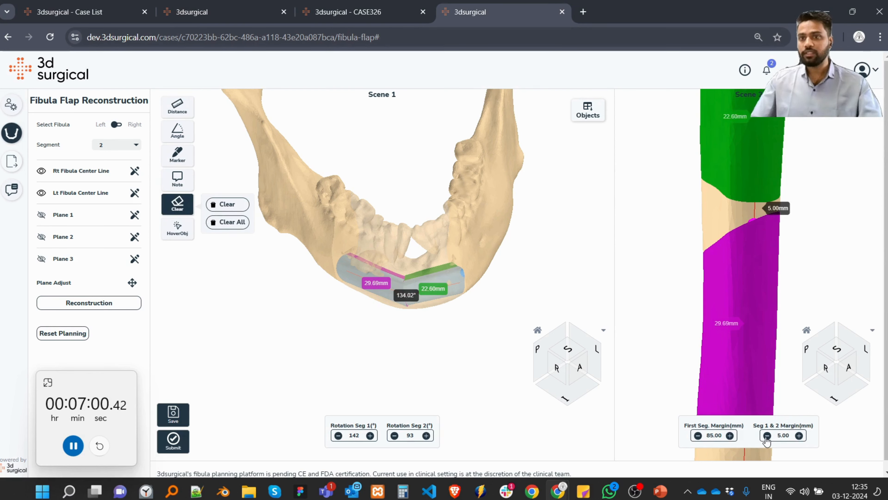
left_click(766, 437)
left_click(766, 437)
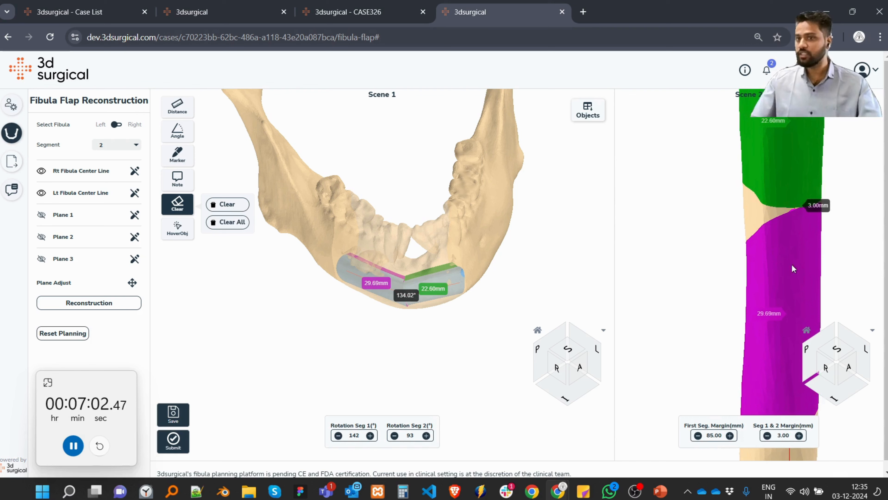
Set the margin between segments 1 and 2 on the fibula to 7 mm.
left_click(799, 435)
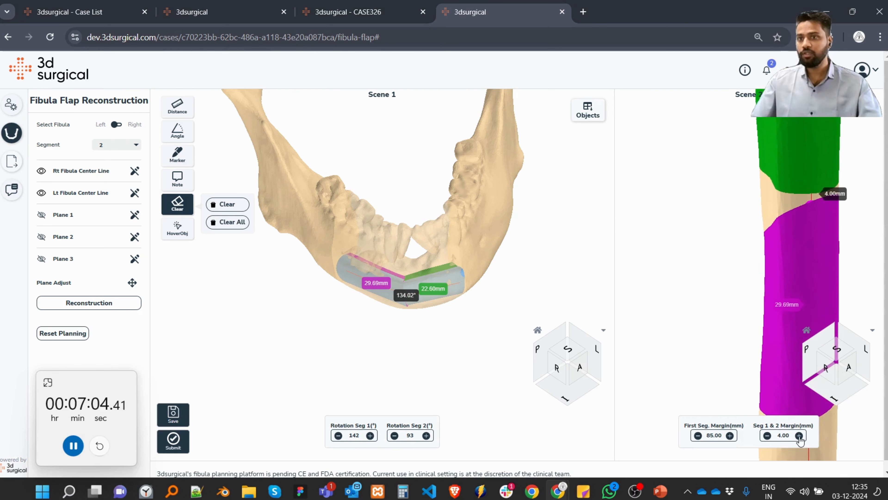
left_click(799, 435)
left_click(799, 435)
left_click(799, 436)
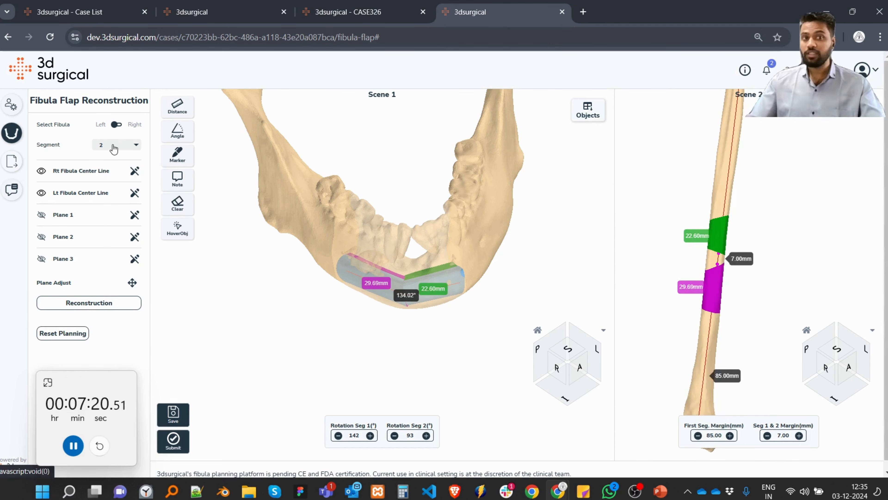
Set the number of segments to 3 and place Plane 4 on the mandible body beyond the free end of segment 2.
left_click(116, 169)
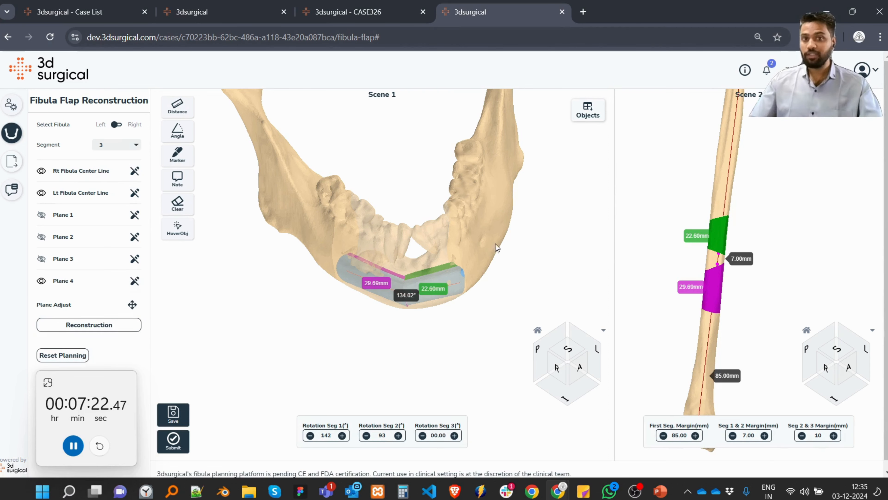
left_click_drag(465, 232, 451, 265)
scroll(485, 232, "up", 5)
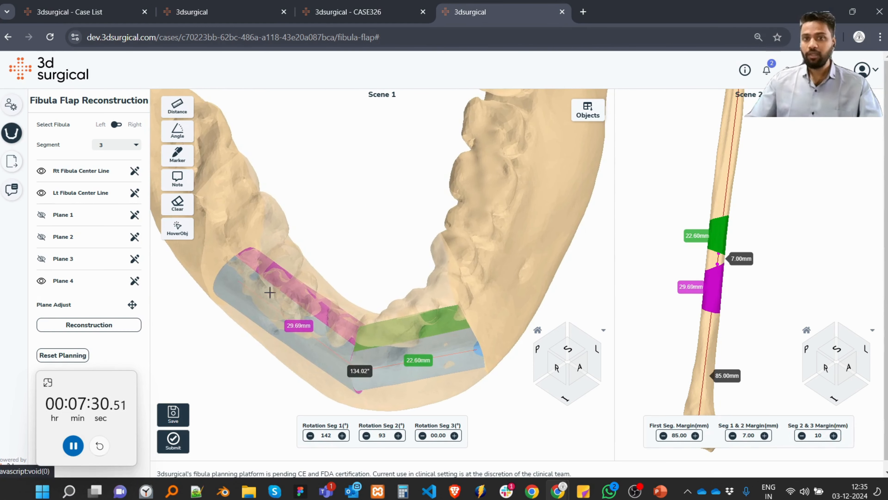
left_click(520, 283)
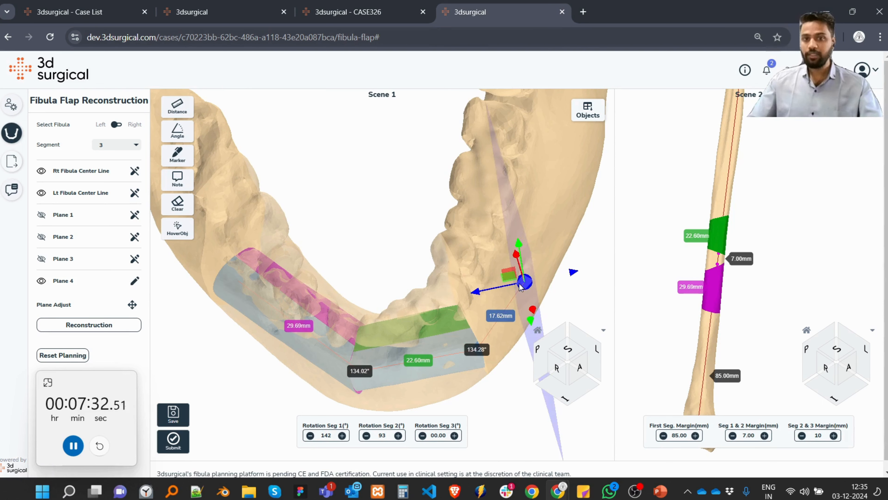
Rotate Plane 4 across the mandible body, adjust its position and generate the reconstruction with a third segment about 17.5 mm long.
key("r")
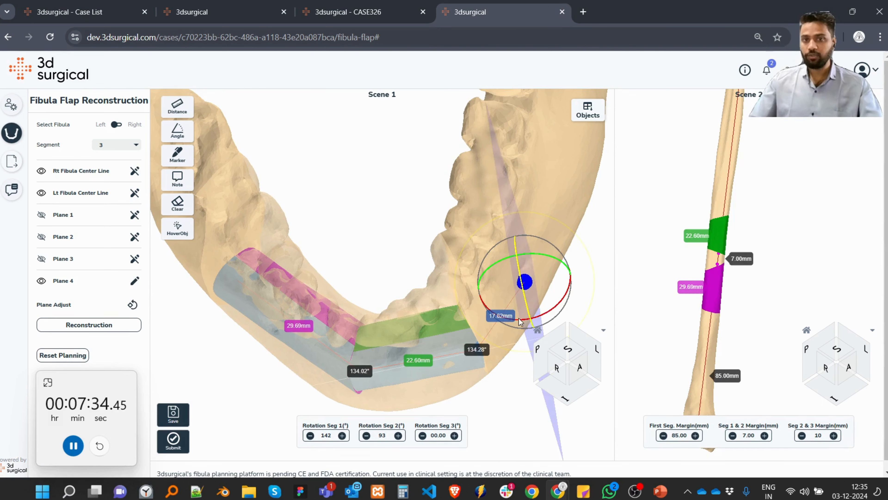
left_click_drag(520, 322, 651, 226)
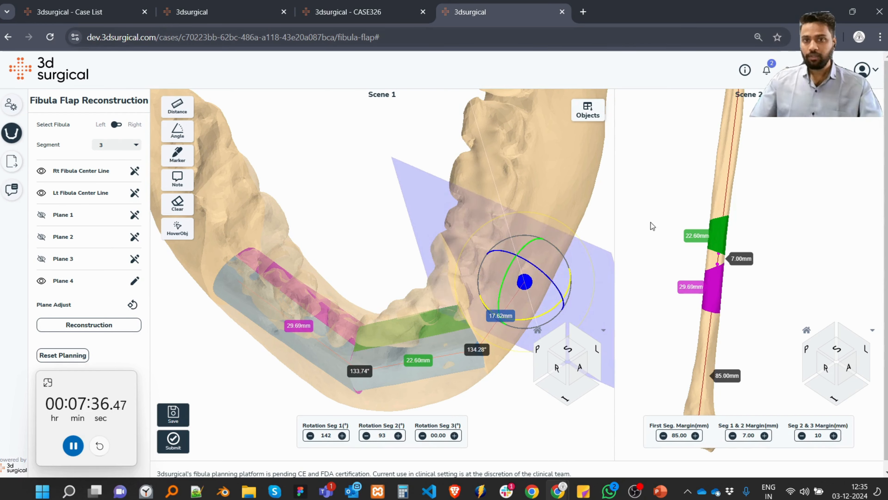
key("t")
left_click_drag(564, 302, 555, 295)
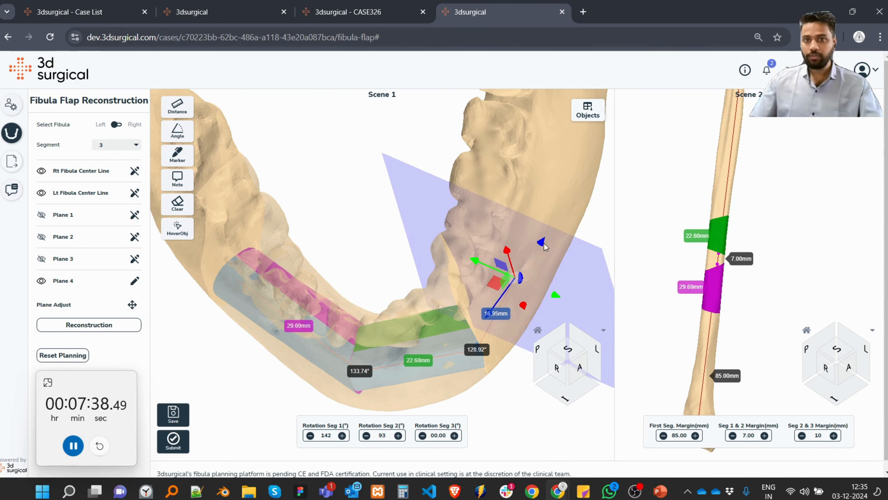
left_click_drag(543, 241, 545, 237)
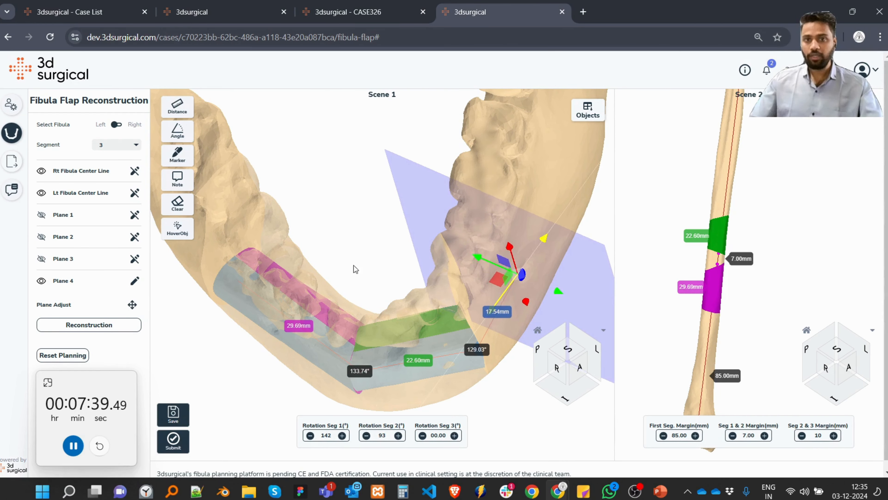
left_click(107, 329)
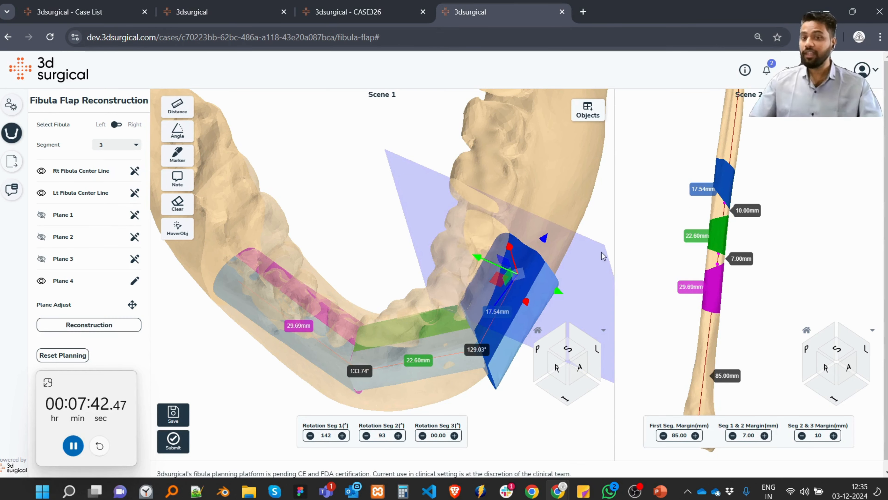
Reposition Plane 4 lower and inward in the mandible body, making segment 3 about 23 mm long.
left_click_drag(382, 269, 392, 321)
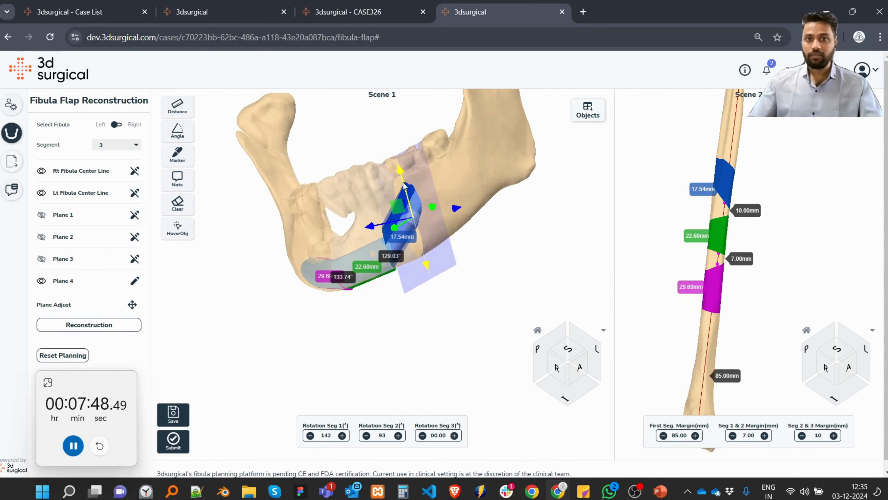
left_click_drag(403, 170, 410, 205)
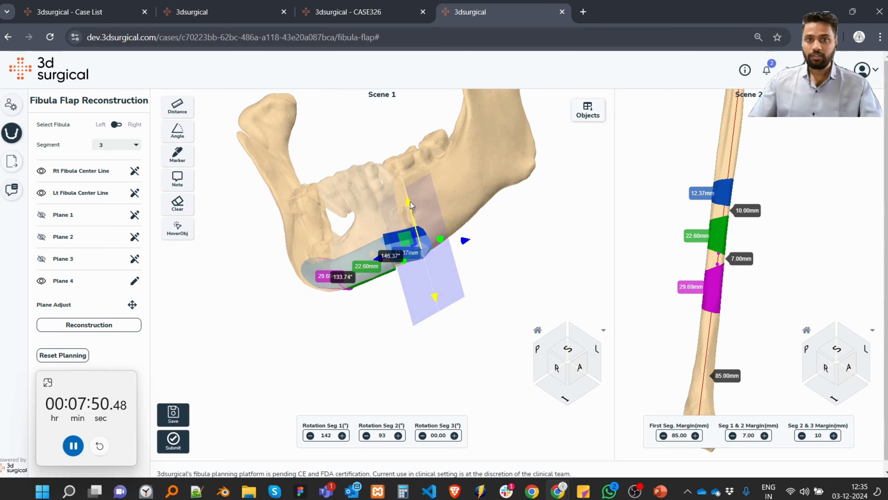
left_click_drag(376, 279, 399, 320)
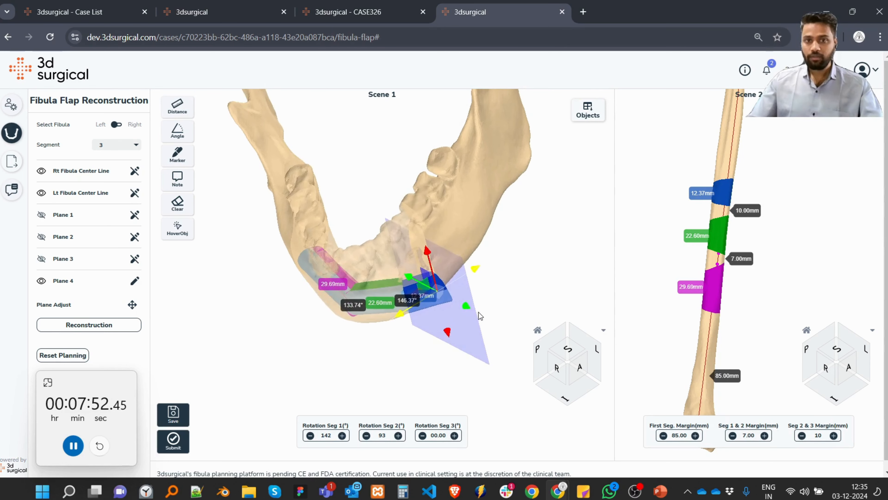
left_click_drag(466, 305, 479, 238)
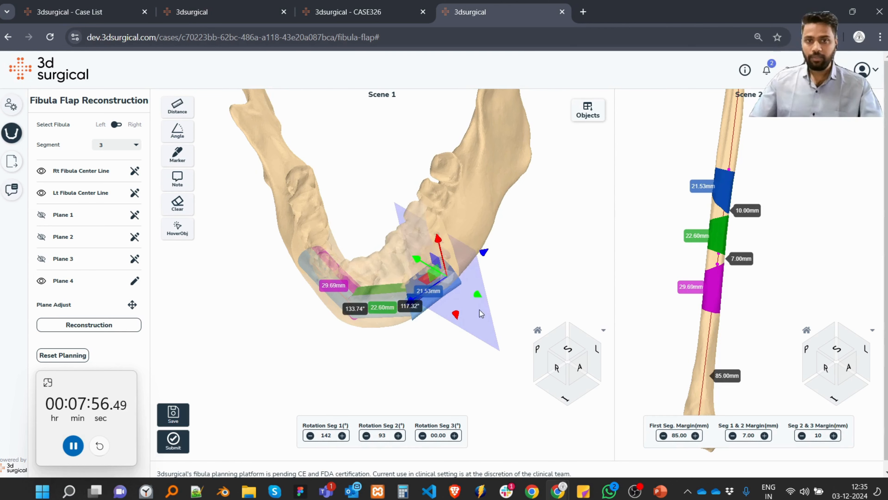
left_click_drag(477, 296, 466, 290)
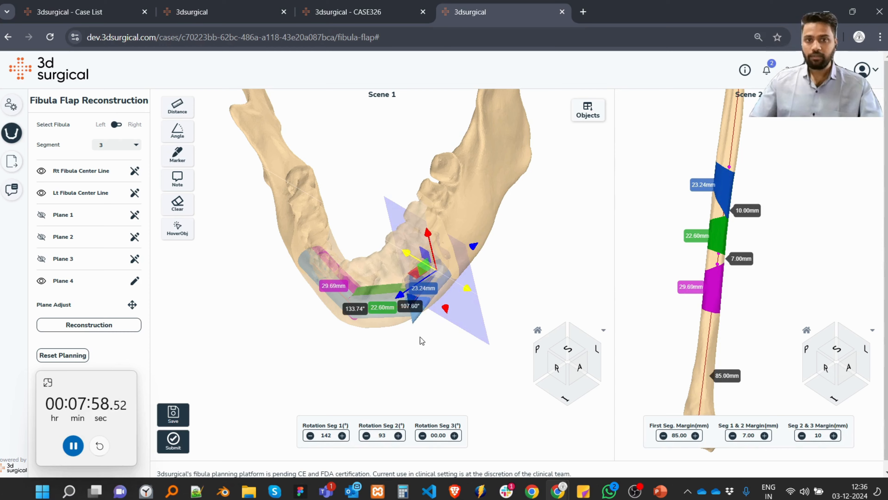
Set the rotation of segment 3 to 90°.
scroll(422, 341, "up", 4)
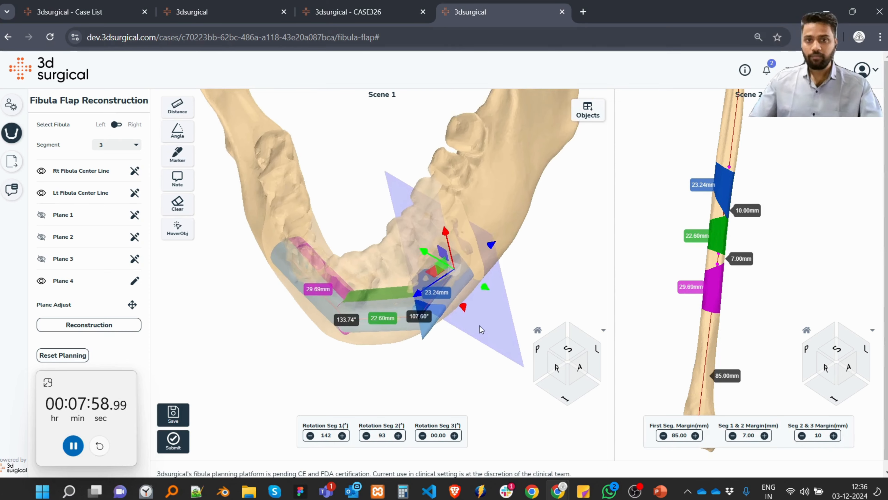
double_click(438, 435)
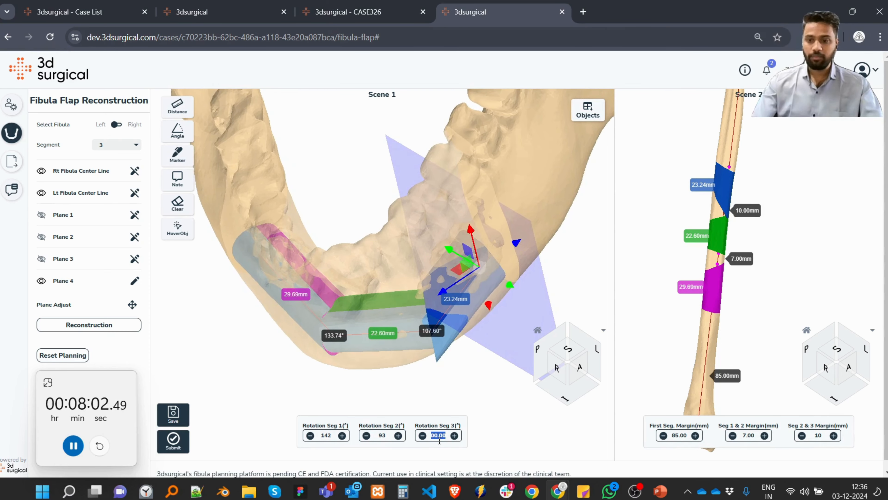
key("Return")
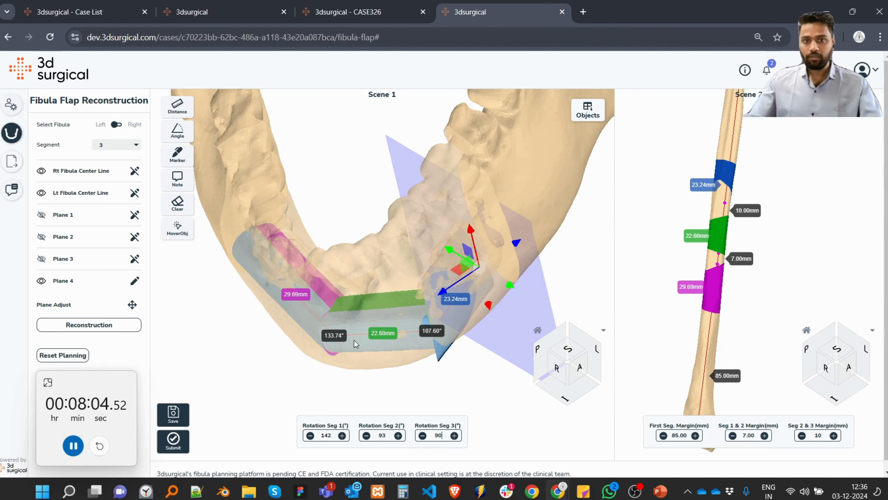
Select Plane 3 for adjustment and rotate it slightly at the junction between segments 2 and 3.
left_click_drag(354, 340, 338, 312)
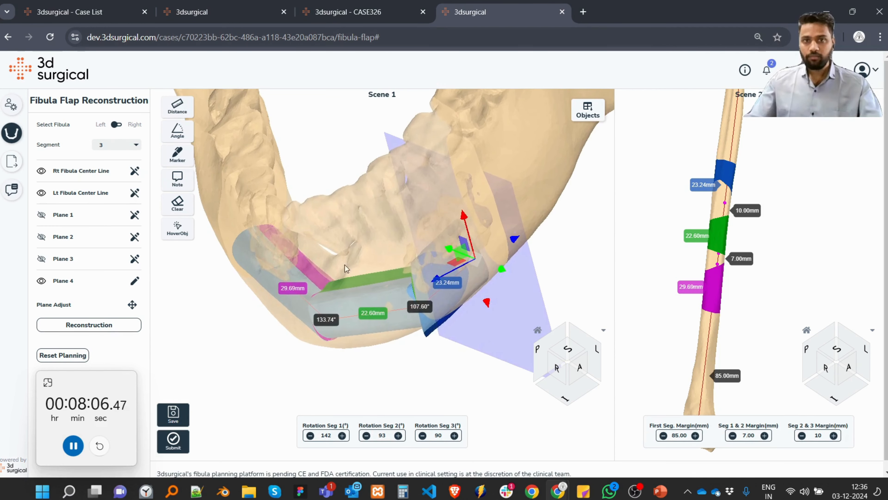
left_click_drag(345, 265, 402, 361)
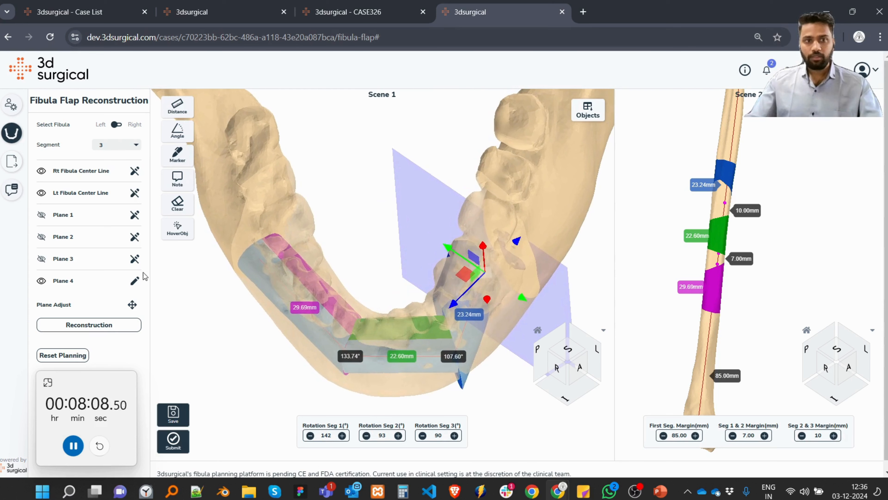
left_click(134, 259)
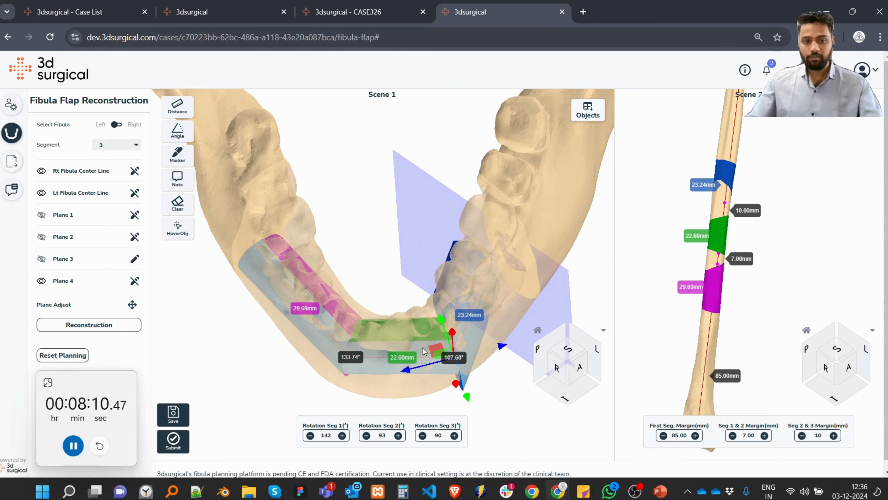
key("r")
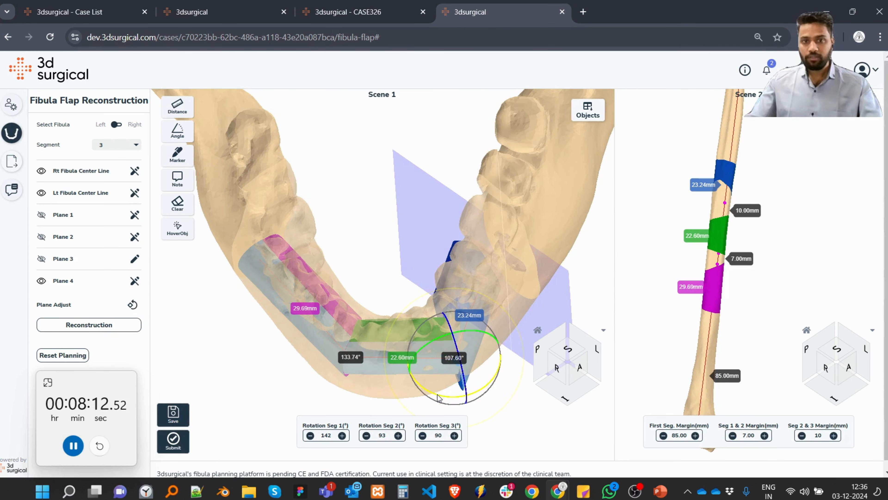
left_click_drag(481, 388, 482, 388)
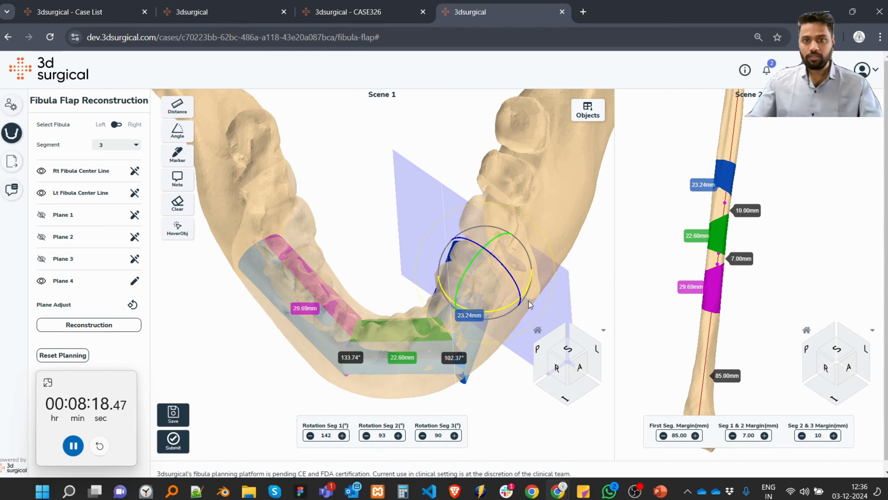
Move Plane 4 outward and slightly upward, aligning segment 3 with the mandible body at about 131° to segment 2.
key("w")
left_click_drag(522, 299, 552, 311)
left_click_drag(390, 385, 482, 188)
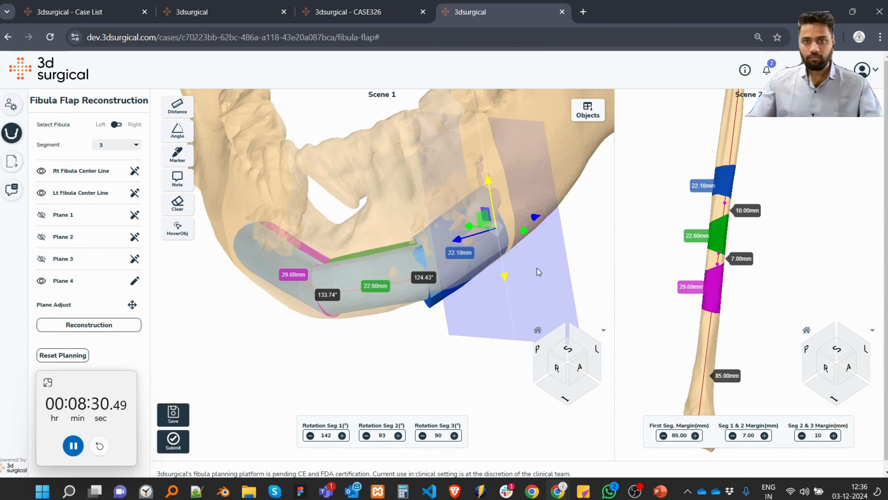
left_click_drag(523, 235, 531, 235)
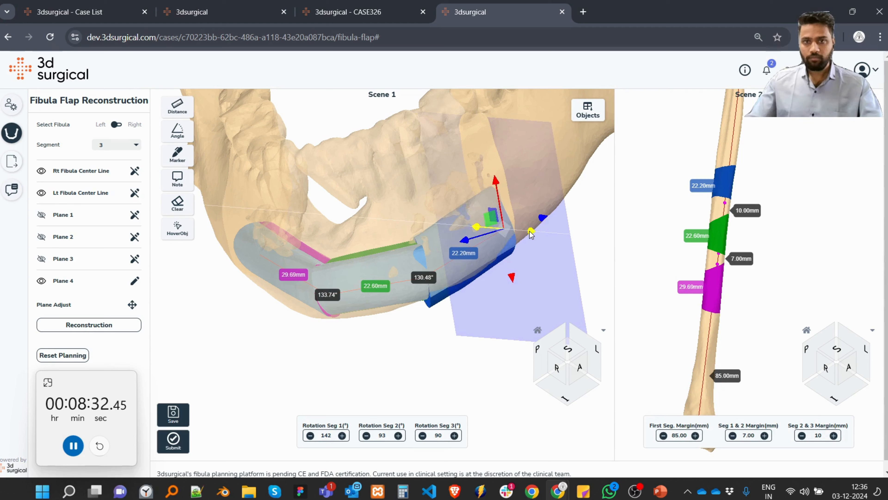
left_click_drag(498, 184, 495, 174)
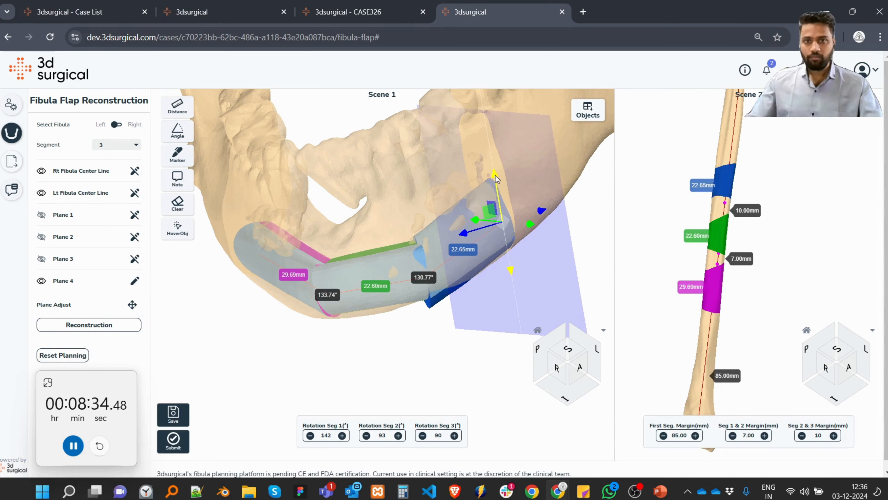
Raise Plane 3 slightly to bring the angle between segments 2 and 3 to about 132°, and finish editing the plane.
left_click(134, 260)
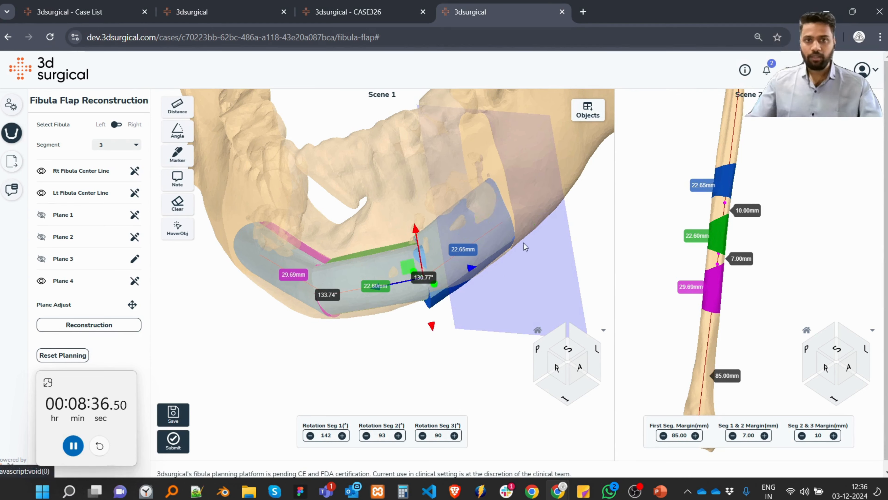
left_click_drag(412, 229, 410, 220)
scroll(337, 346, "down", 3)
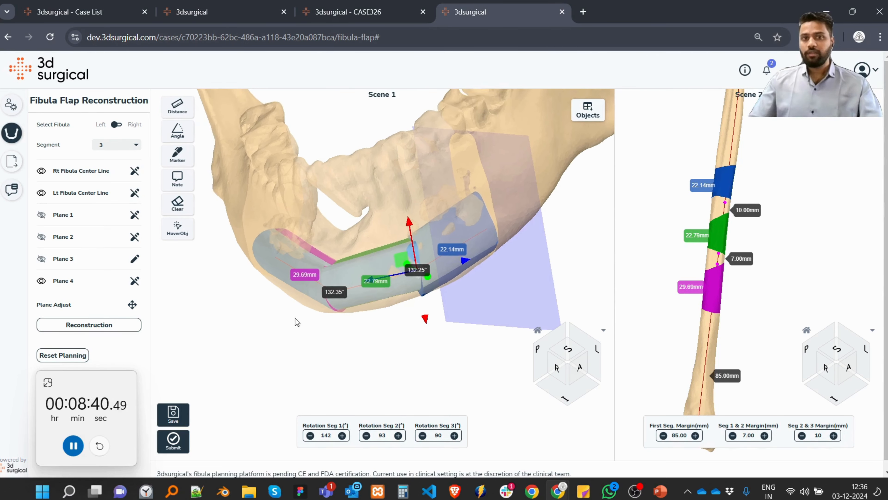
left_click(134, 261)
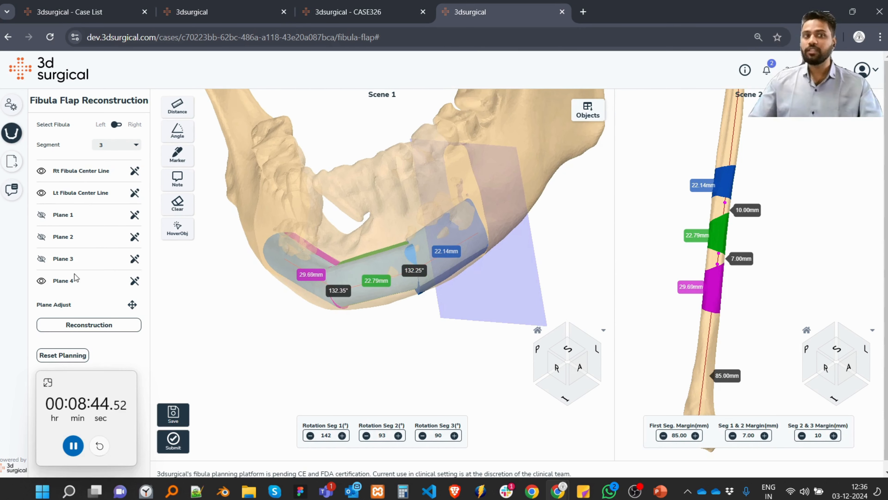
Hide Plane 4, view the finished three-segment reconstruction from the front and pause the stopwatch.
left_click(41, 281)
left_click_drag(383, 258, 428, 261)
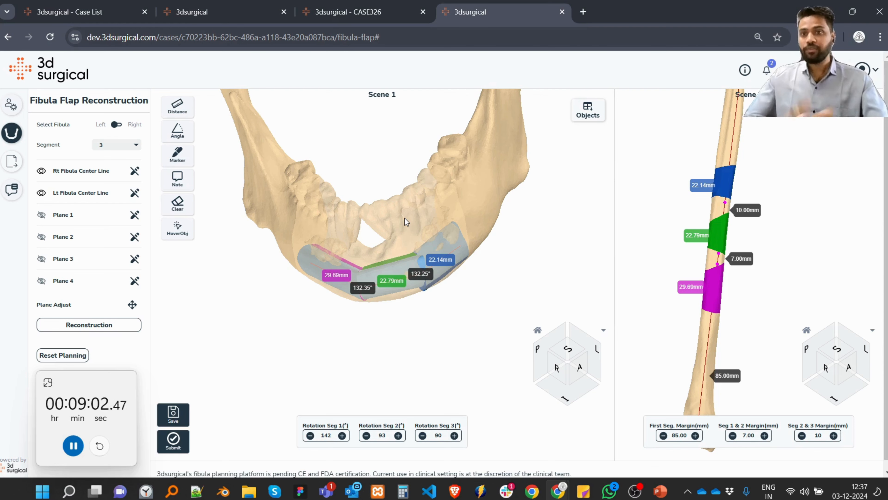
mouse_move(404, 218)
left_mouse_down()
mouse_move(393, 219)
mouse_move(397, 230)
left_mouse_up()
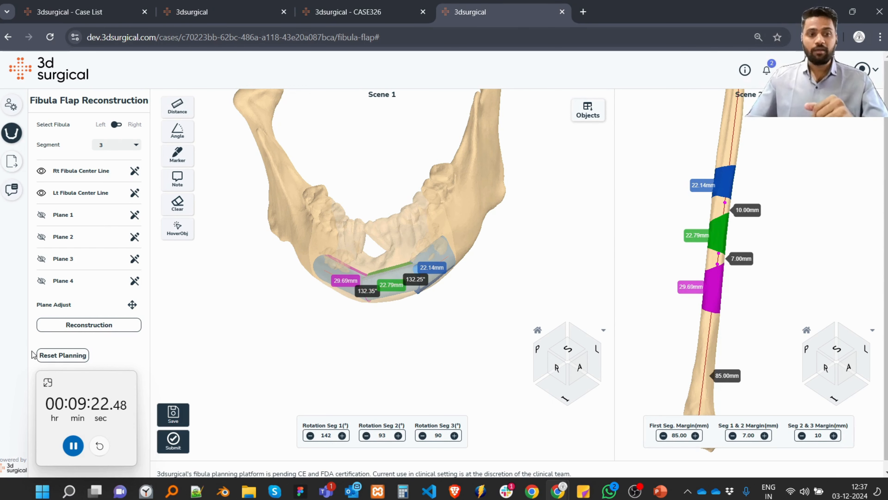
left_click(74, 446)
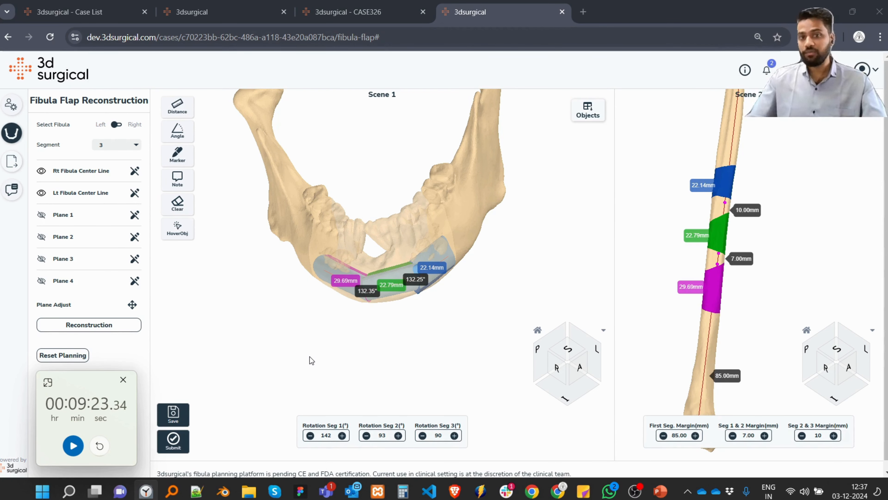
Save the fibula flap planning and dismiss the confirmation.
left_click(174, 415)
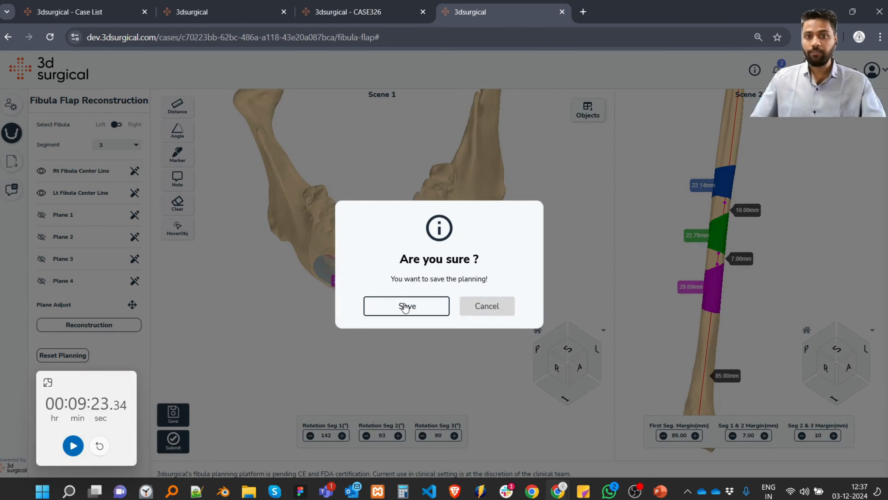
left_click(406, 306)
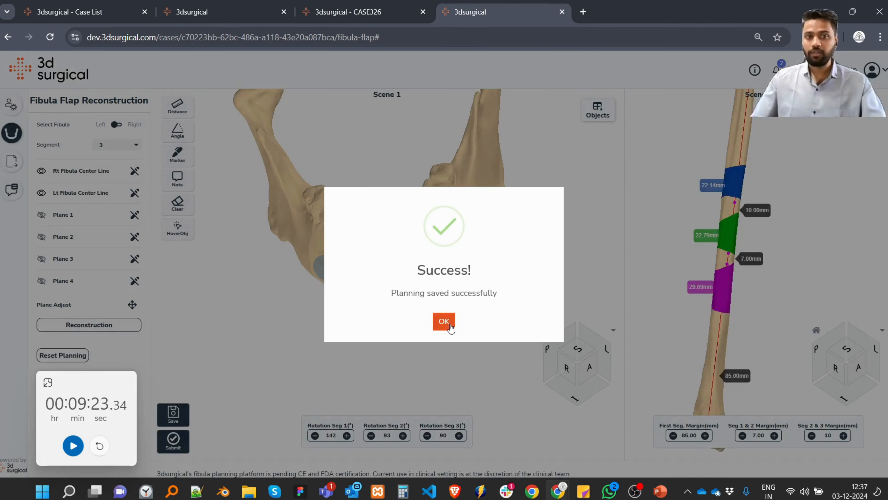
left_click(449, 324)
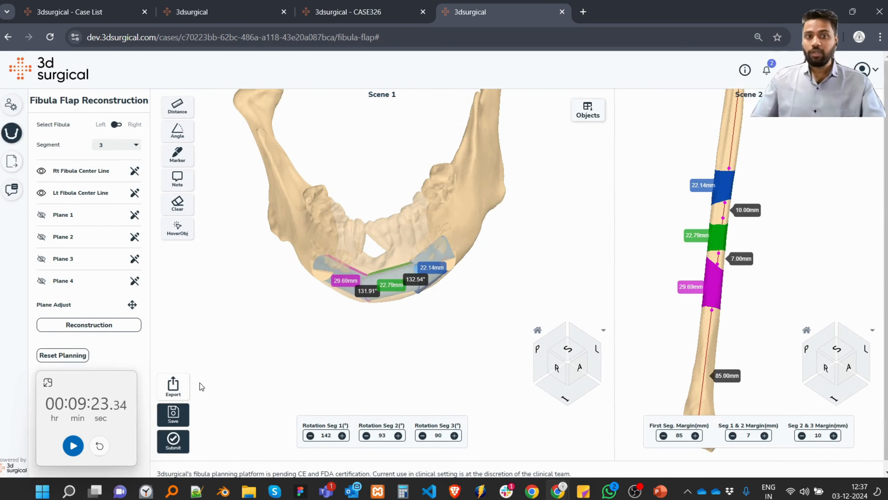
Export the planning data and check the exported CASE326 files in the browser's recent downloads.
left_click(173, 386)
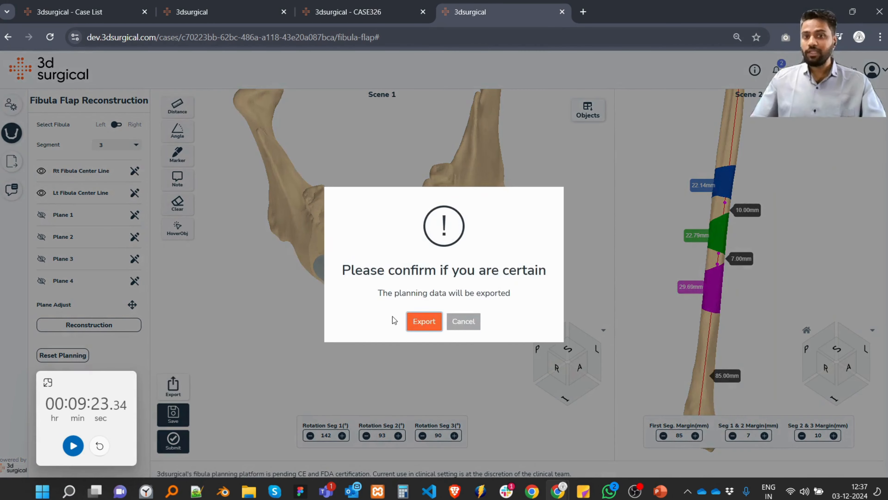
left_click(425, 323)
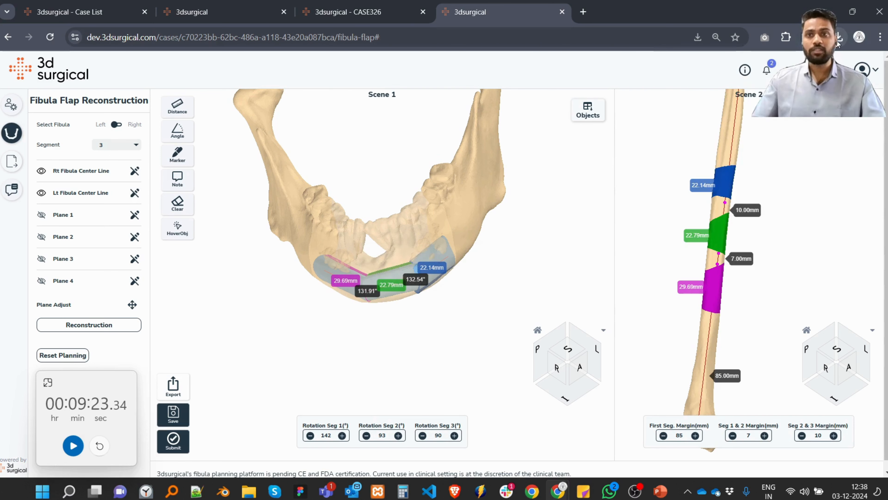
left_click(838, 39)
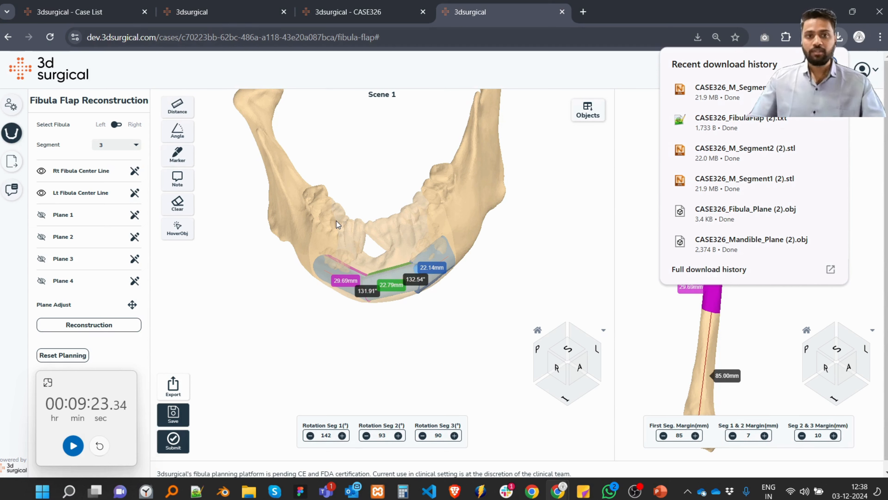
left_click(832, 64)
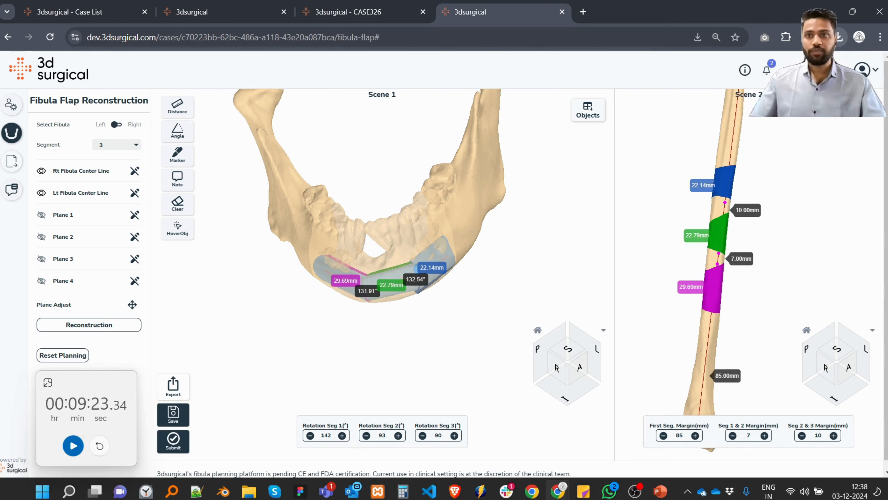